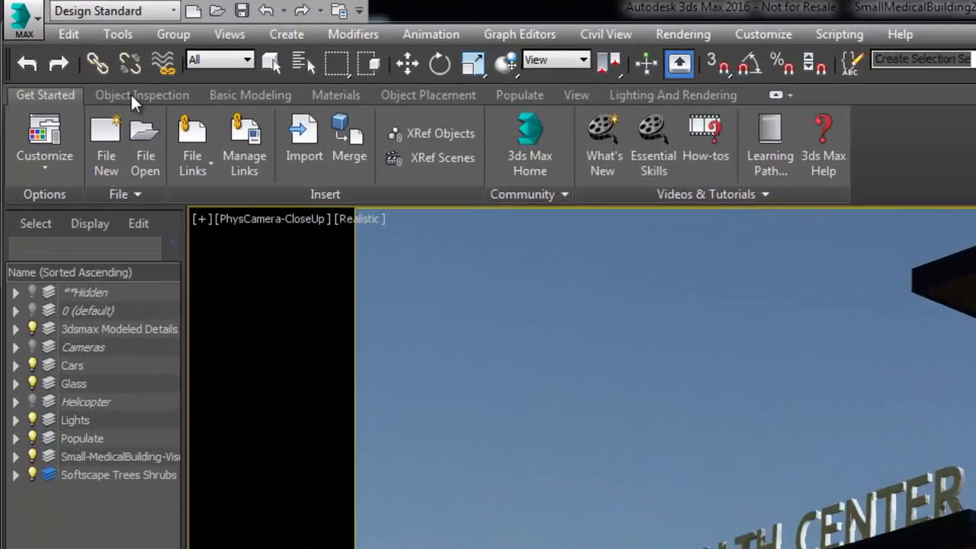
Tour the ribbon tabs from Object Inspection through Populate and View to Lighting And Rendering
click(134, 96)
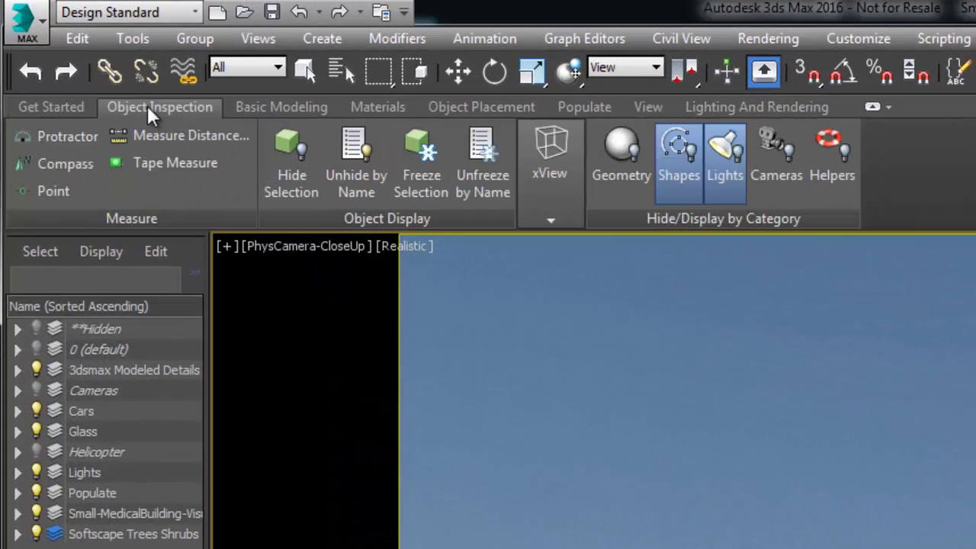
click(282, 108)
click(378, 108)
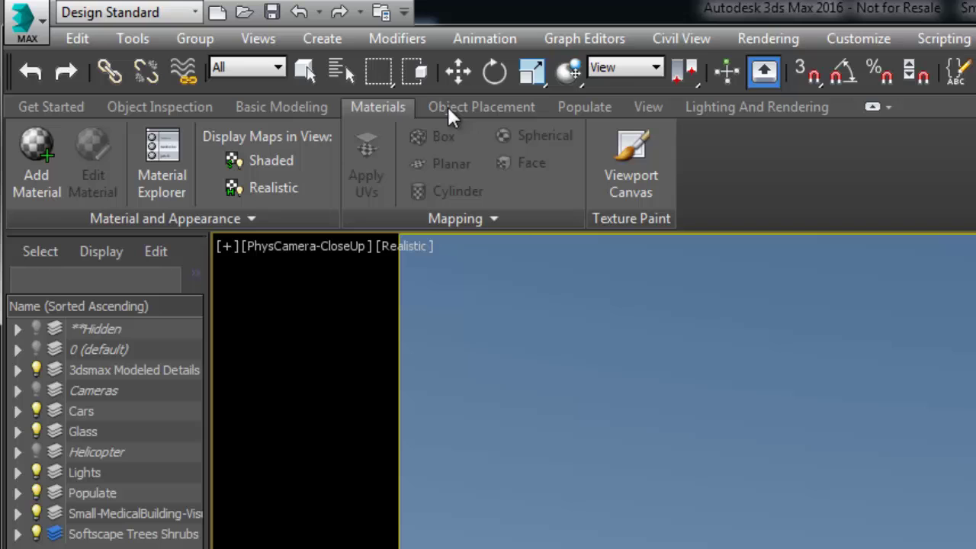
click(486, 107)
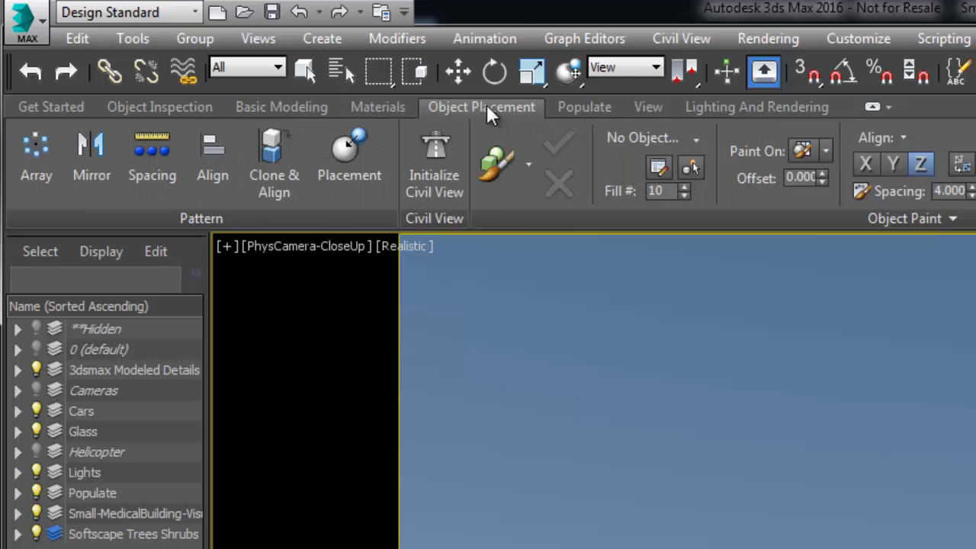
click(586, 108)
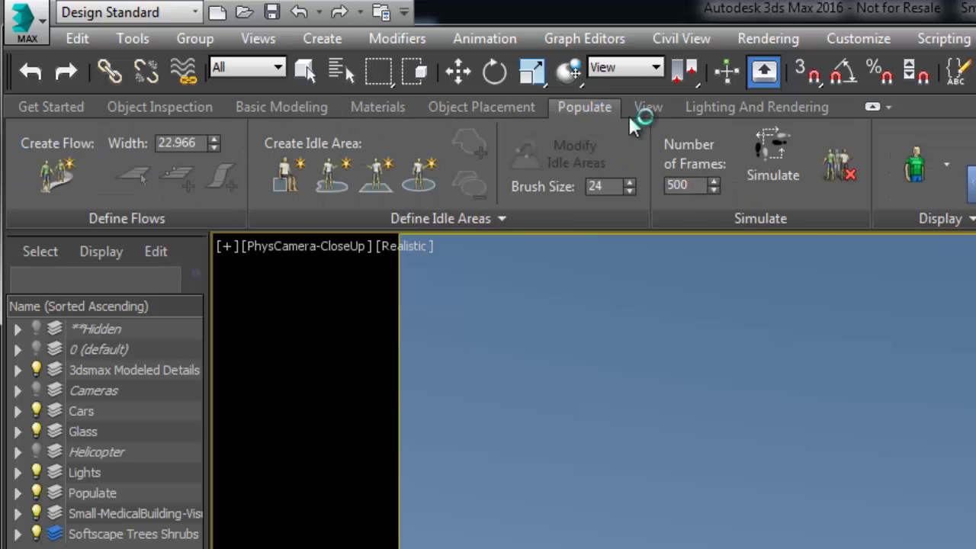
click(649, 107)
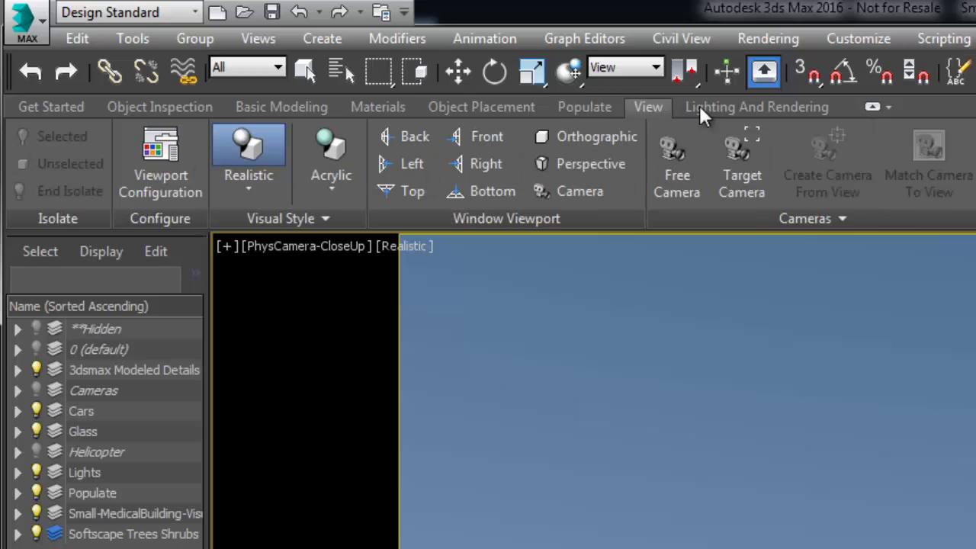
click(735, 106)
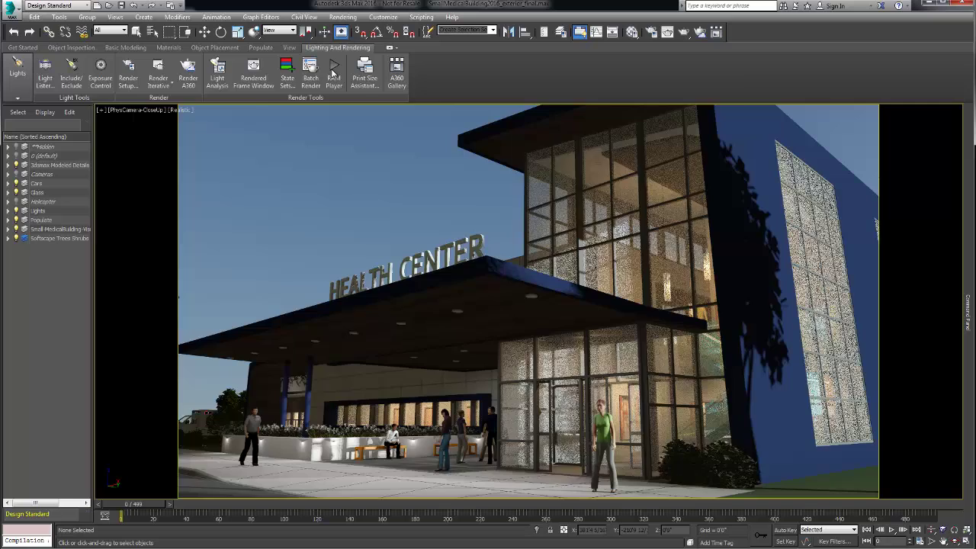
View the close-up render, then start a new scene from the Sample - Architectural Outdoor 3PM template
click(333, 74)
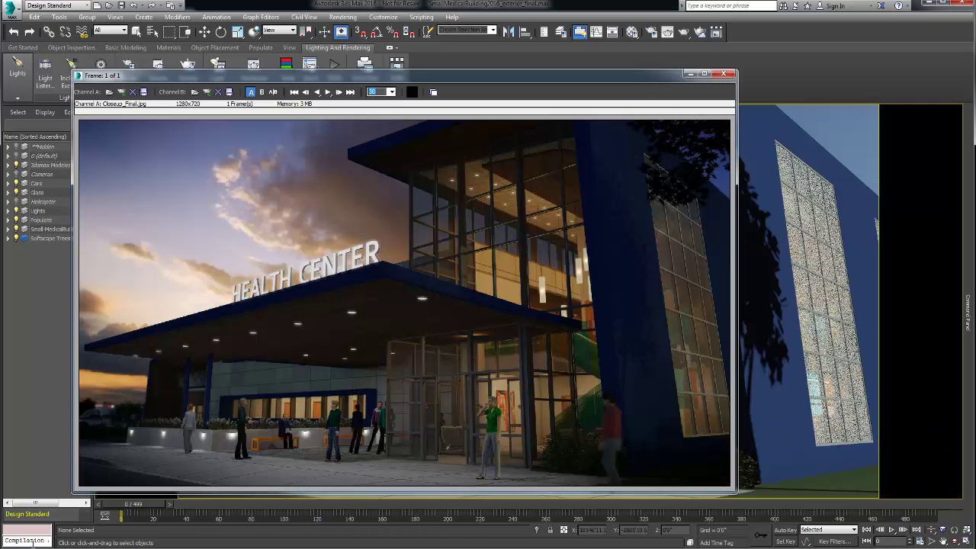
click(452, 17)
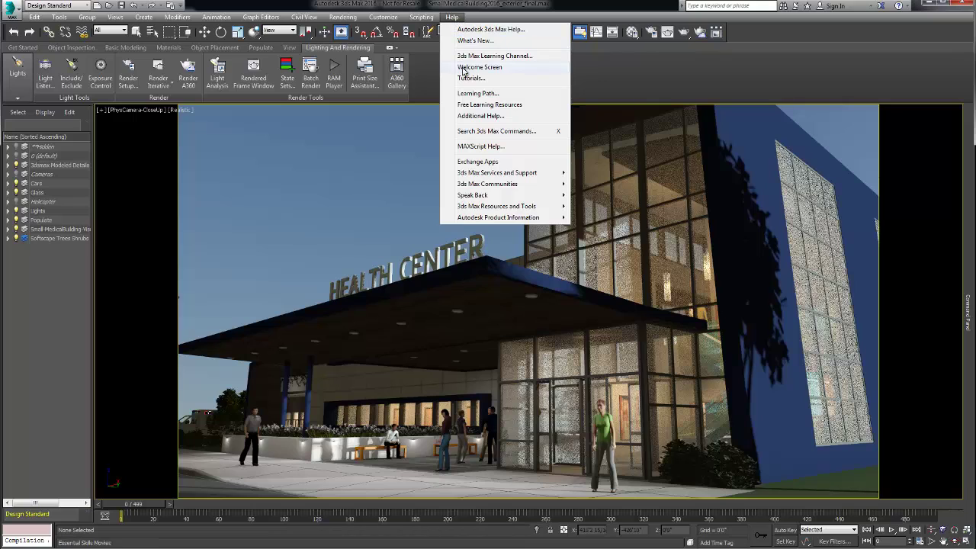
click(463, 67)
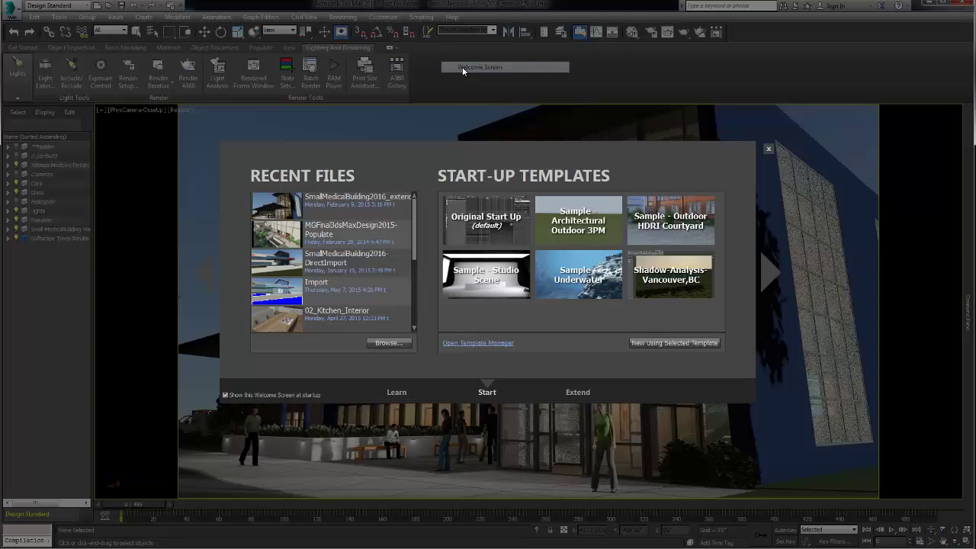
click(583, 230)
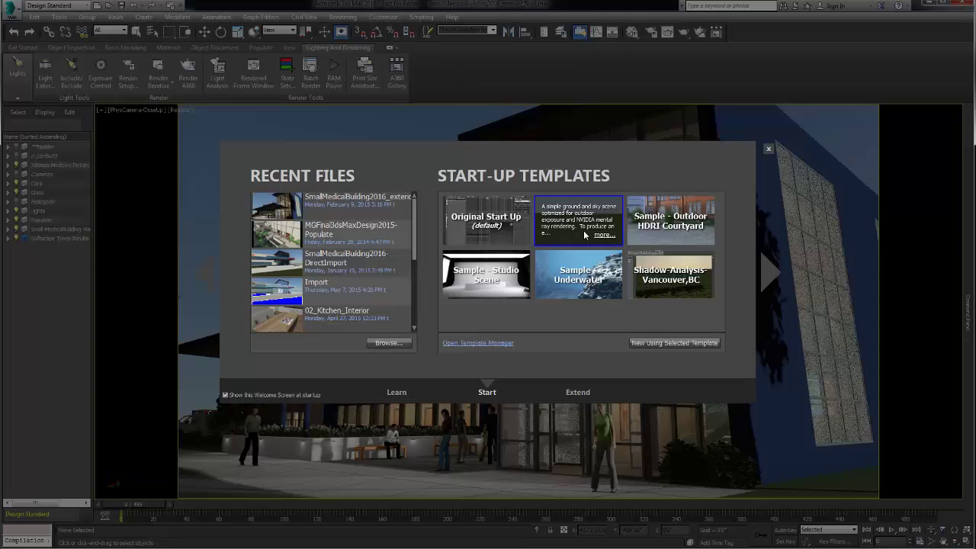
click(655, 342)
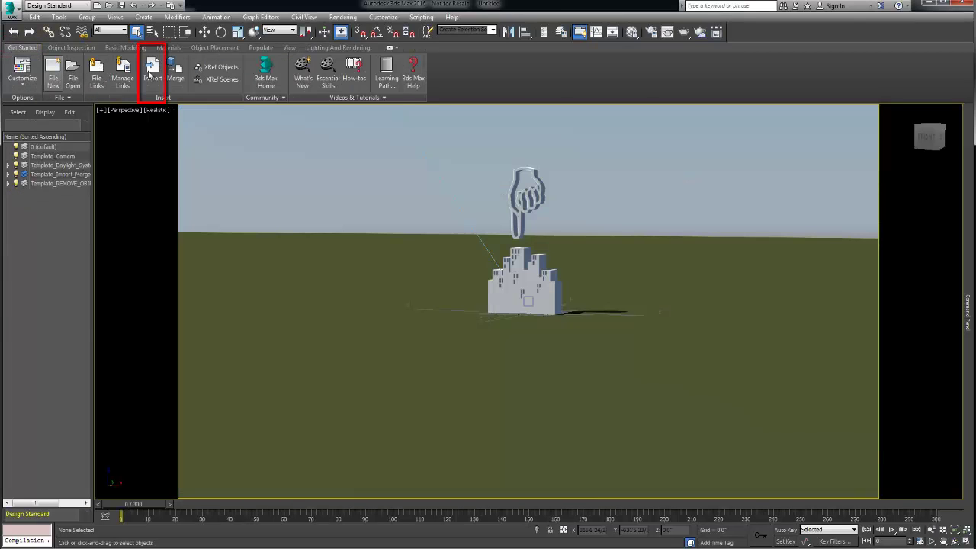
Import the Small-MedicalBuilding-Visualization2016 Revit model and merge in Tree.max
click(149, 74)
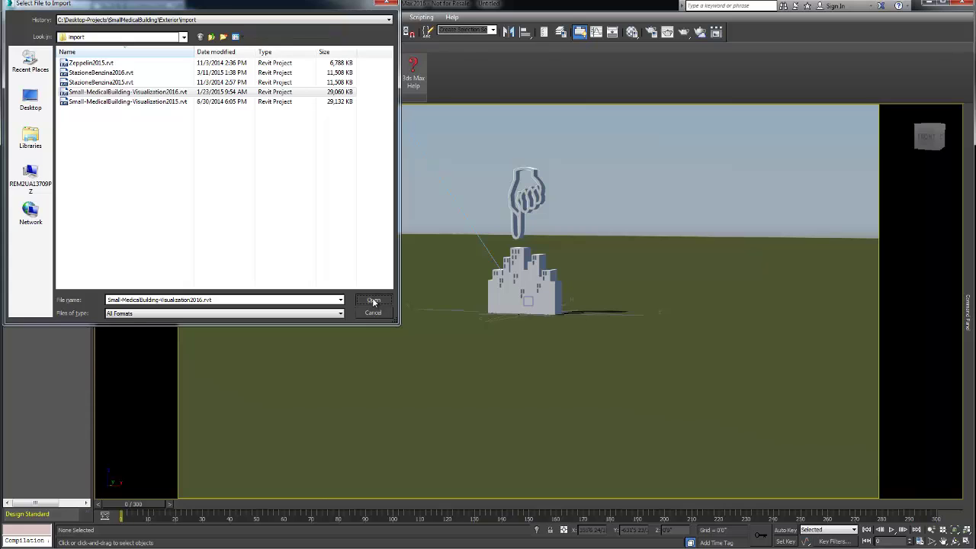
click(373, 301)
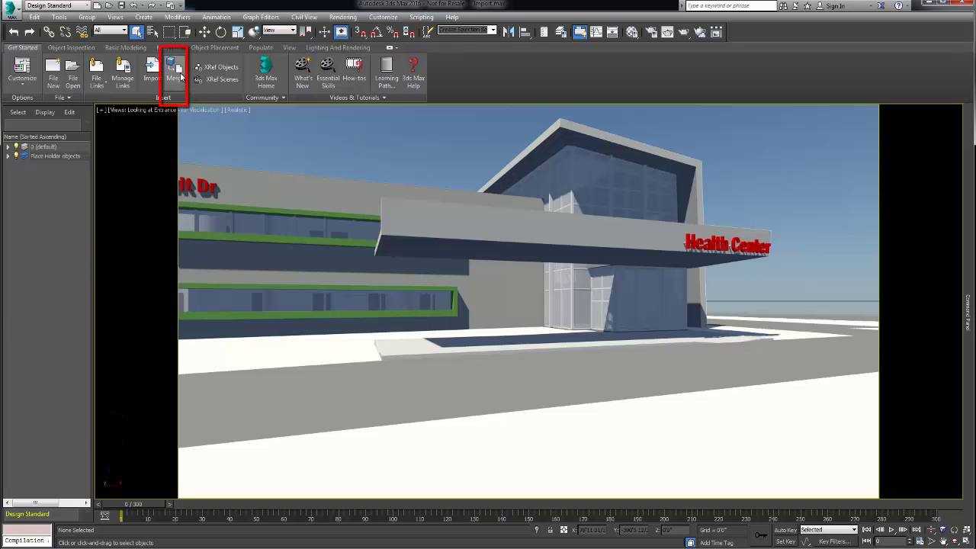
click(175, 72)
click(84, 179)
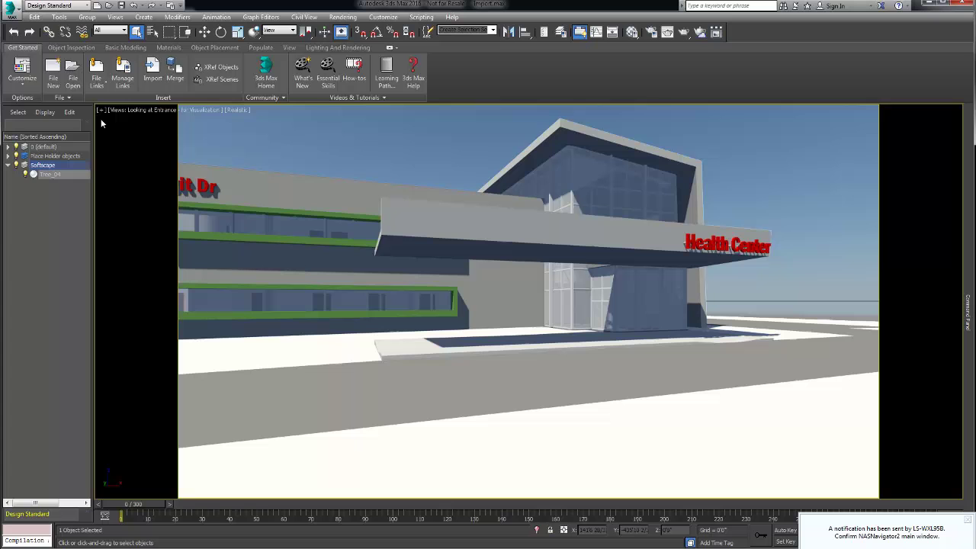
Merge OutdoorBench.max into the scene and deselect the bench
click(175, 72)
click(95, 149)
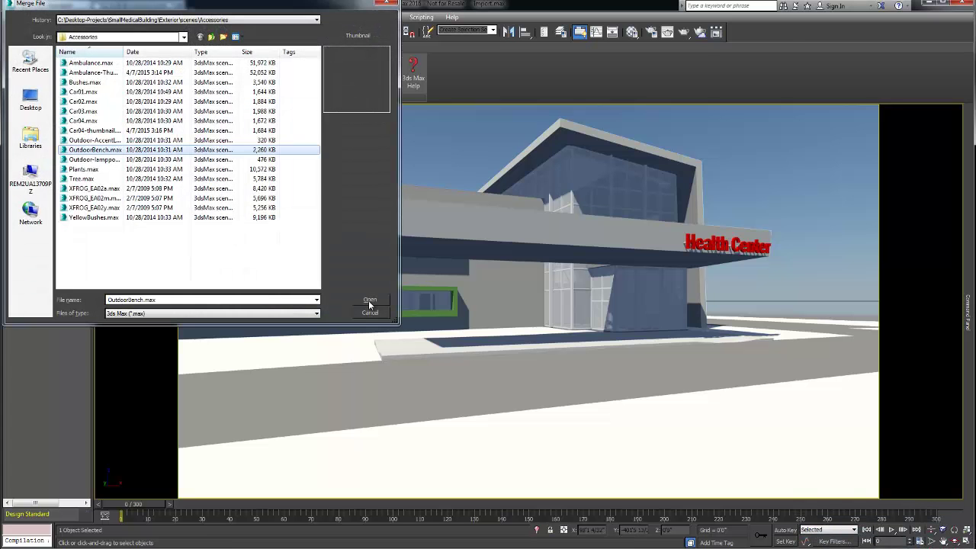
click(370, 300)
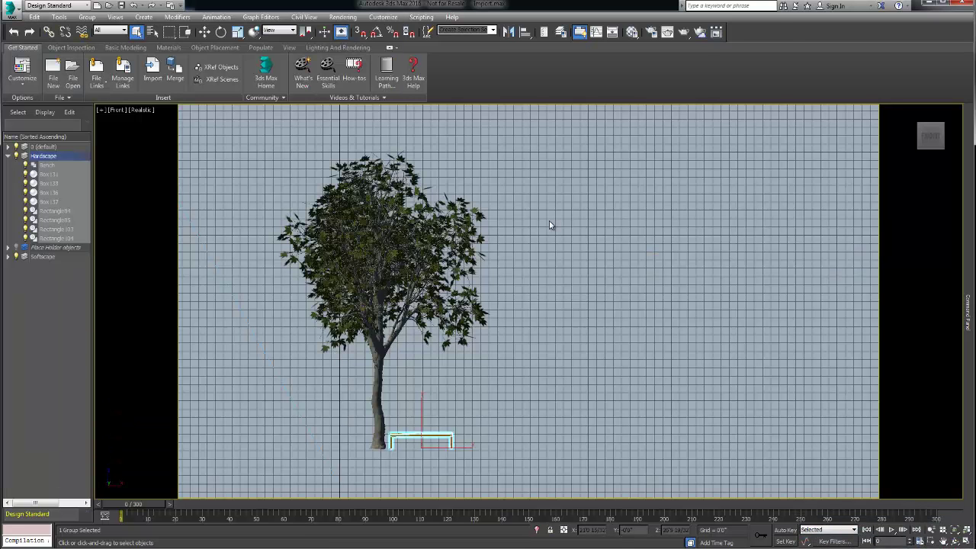
click(557, 315)
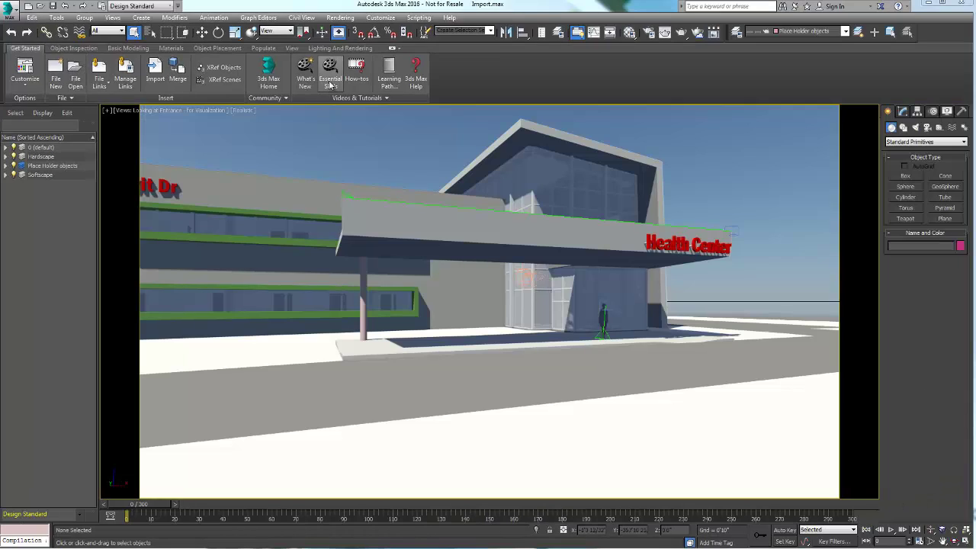
click(330, 84)
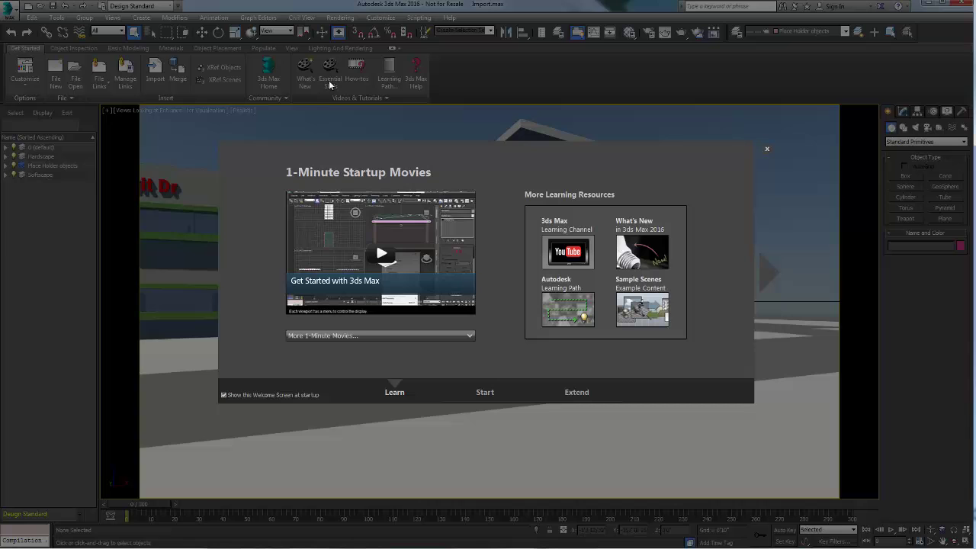
click(766, 149)
click(387, 79)
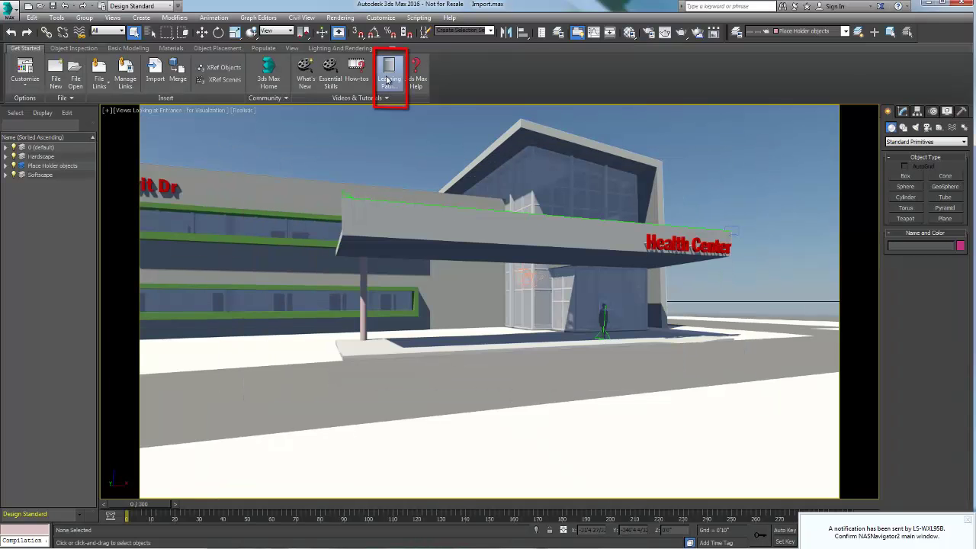
scroll(836, 143, down, 3)
scroll(837, 144, down, 5)
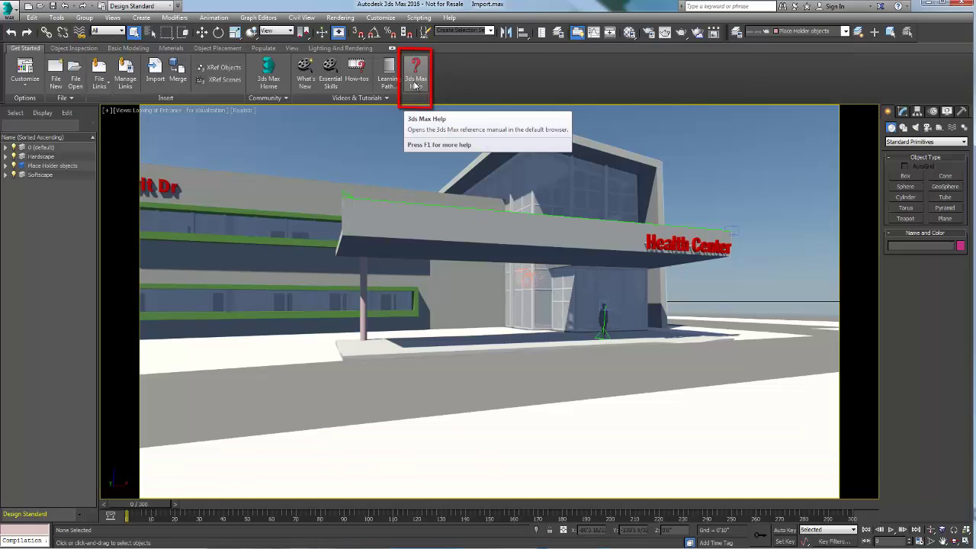
click(415, 86)
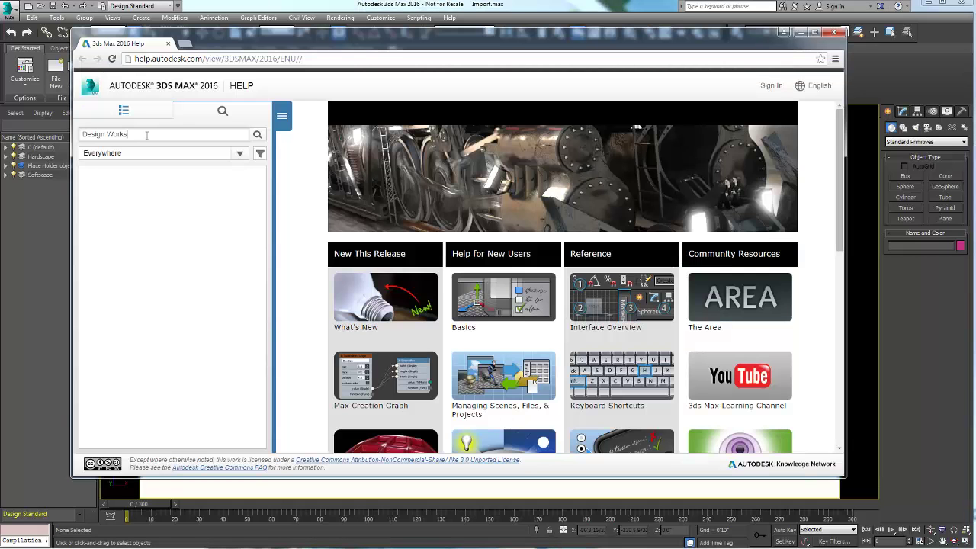
click(257, 136)
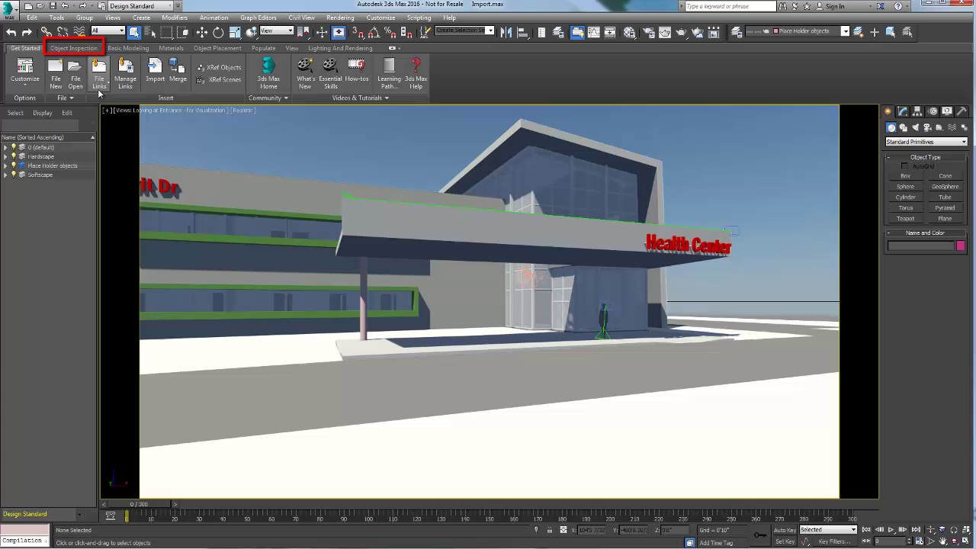
Measure the placeholder person figure's height with the Tape Measure
click(74, 48)
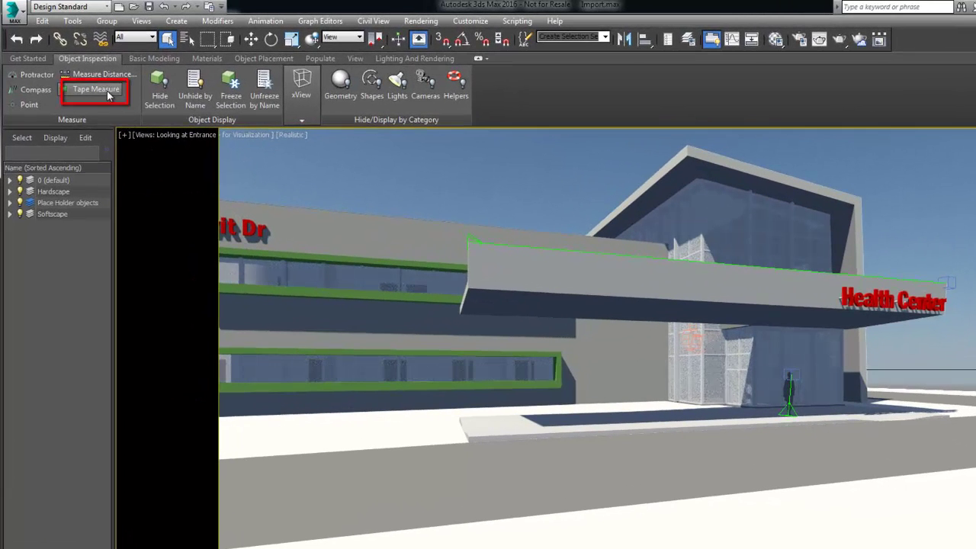
click(107, 93)
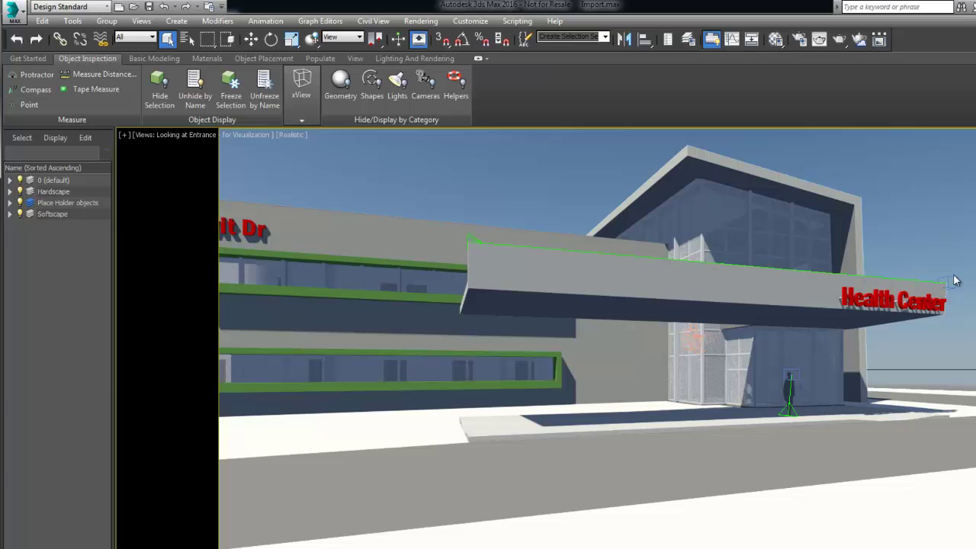
drag(790, 415, 790, 375)
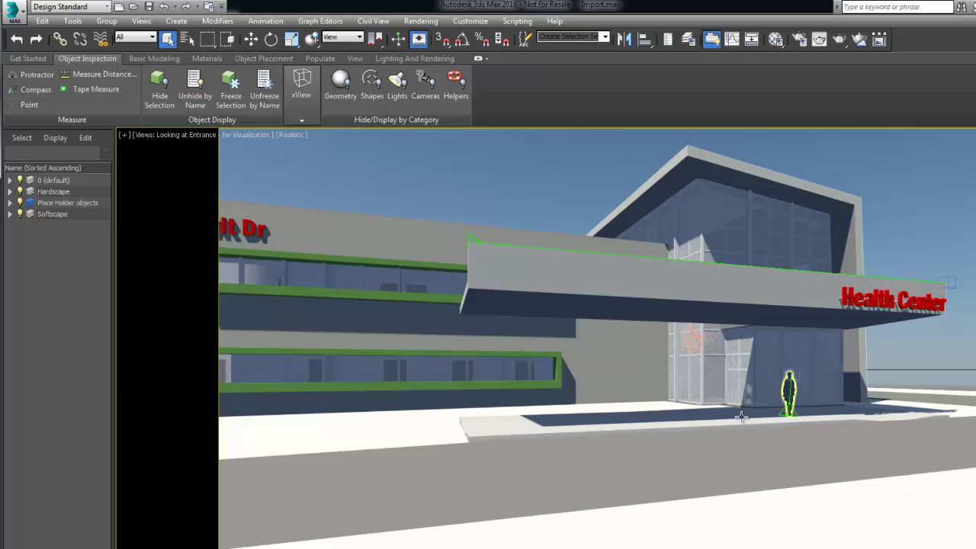
Hide the person figure, then hide all helpers and cameras by category
click(786, 392)
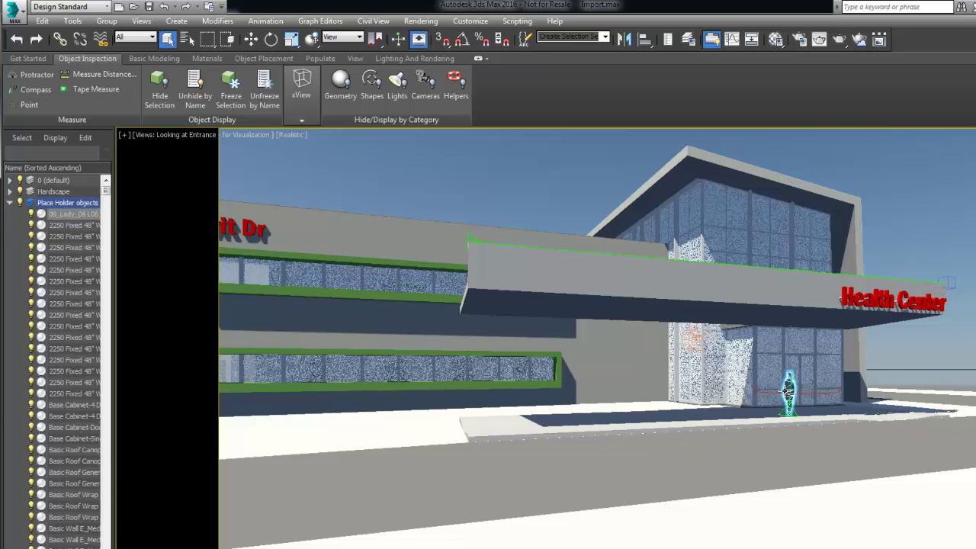
click(159, 85)
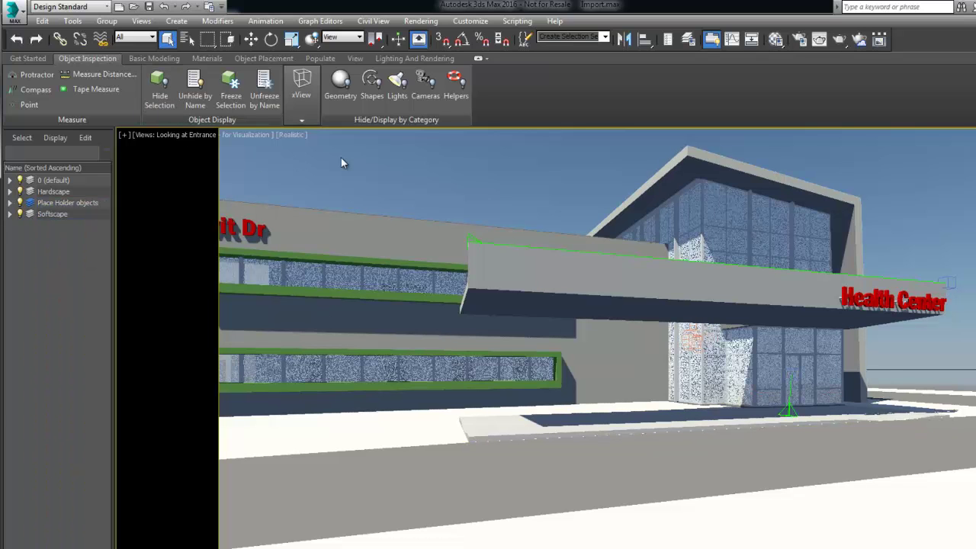
click(457, 88)
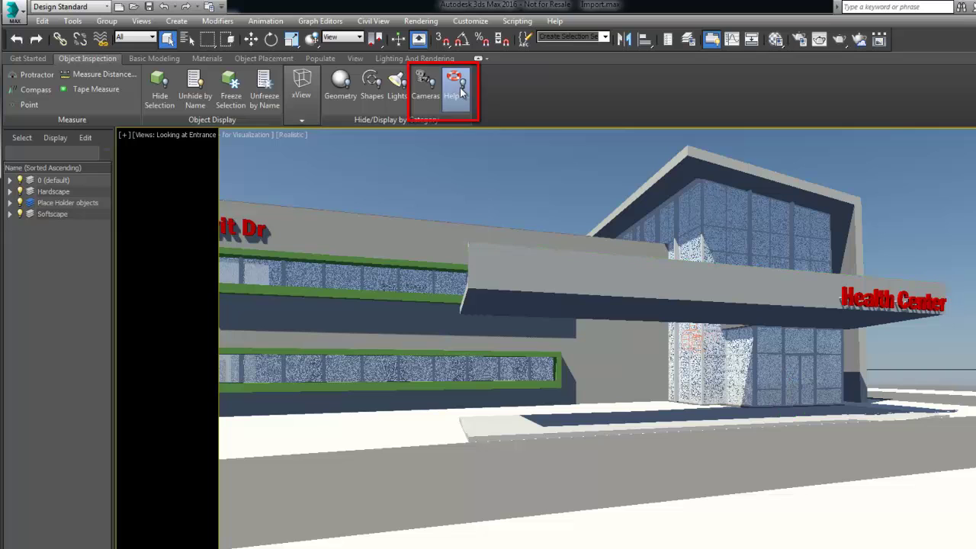
click(421, 93)
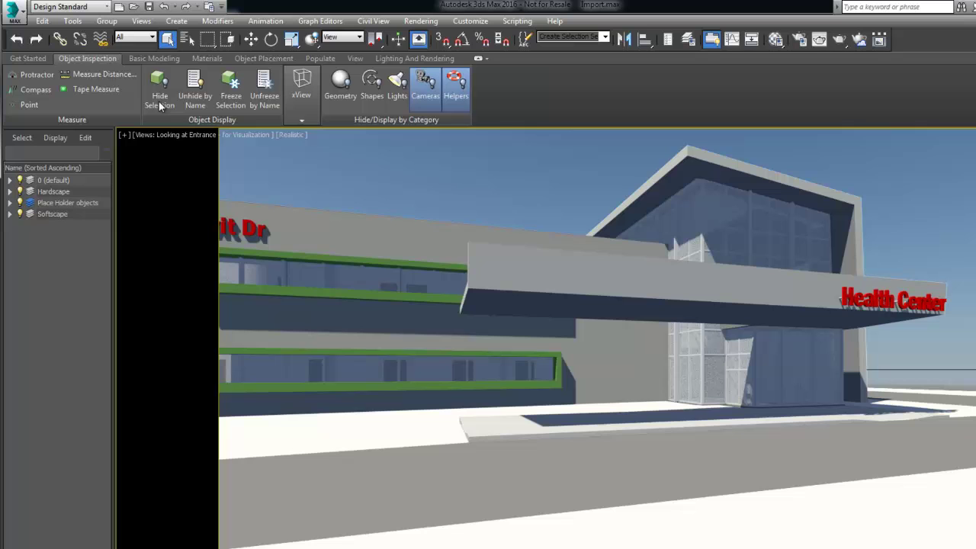
click(154, 59)
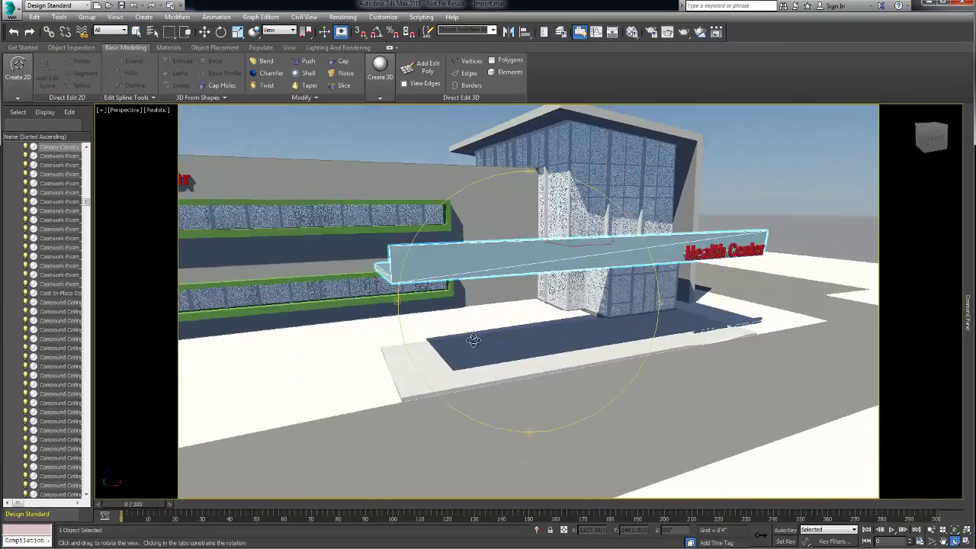
Draw Cylinder001 as a column on the ground beneath the canopy's front end
drag(443, 339, 489, 341)
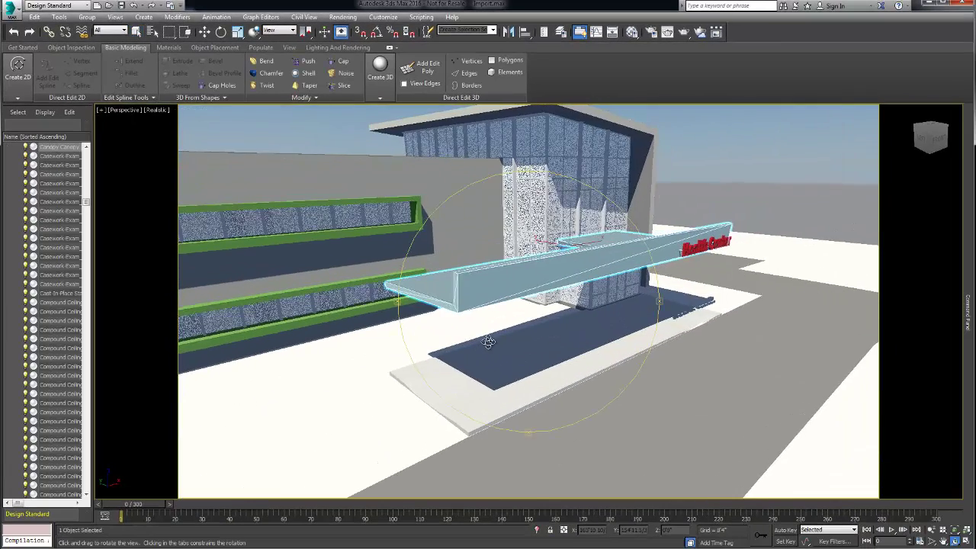
click(376, 89)
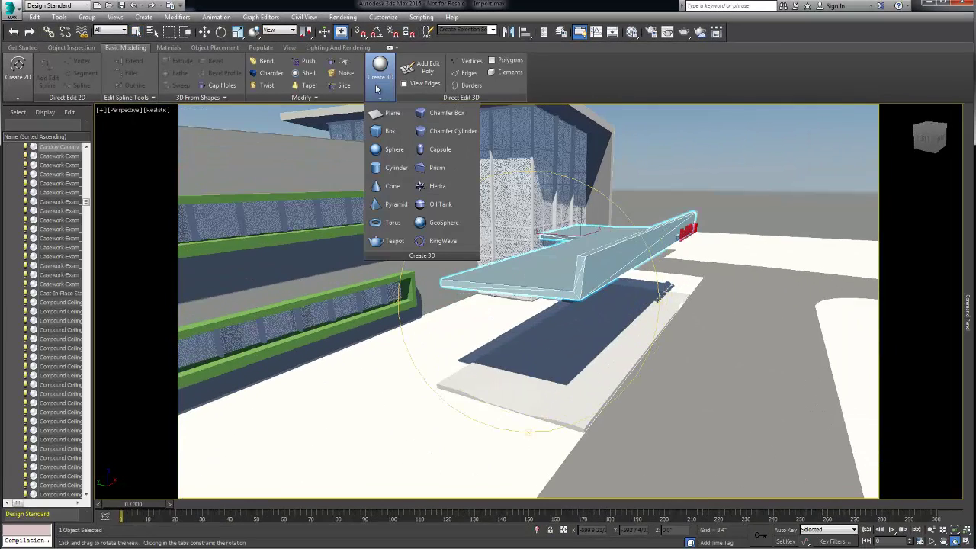
click(384, 169)
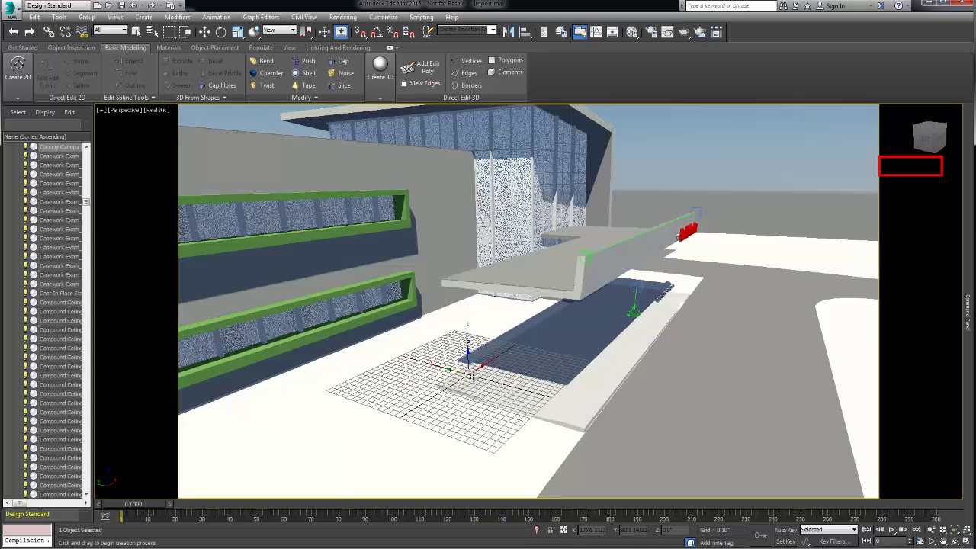
drag(471, 374, 476, 376)
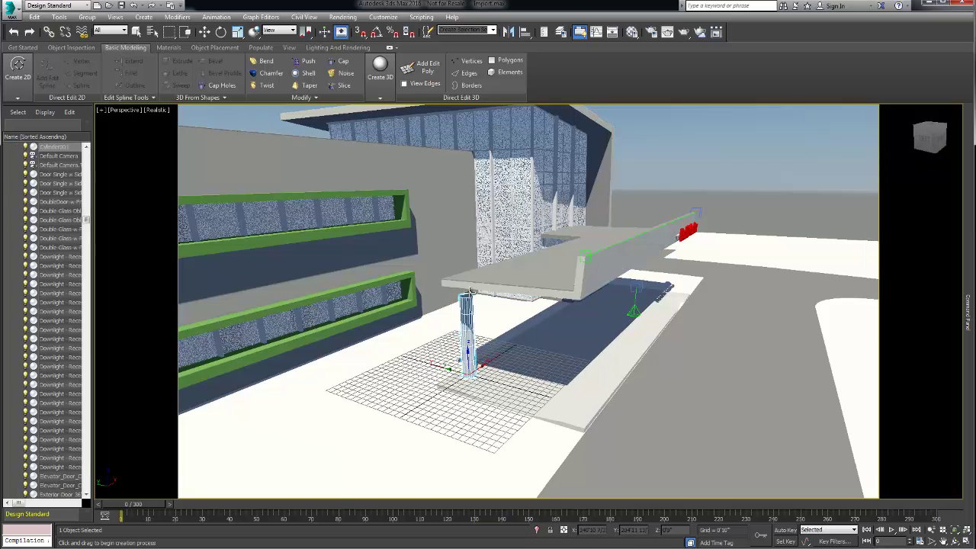
click(468, 282)
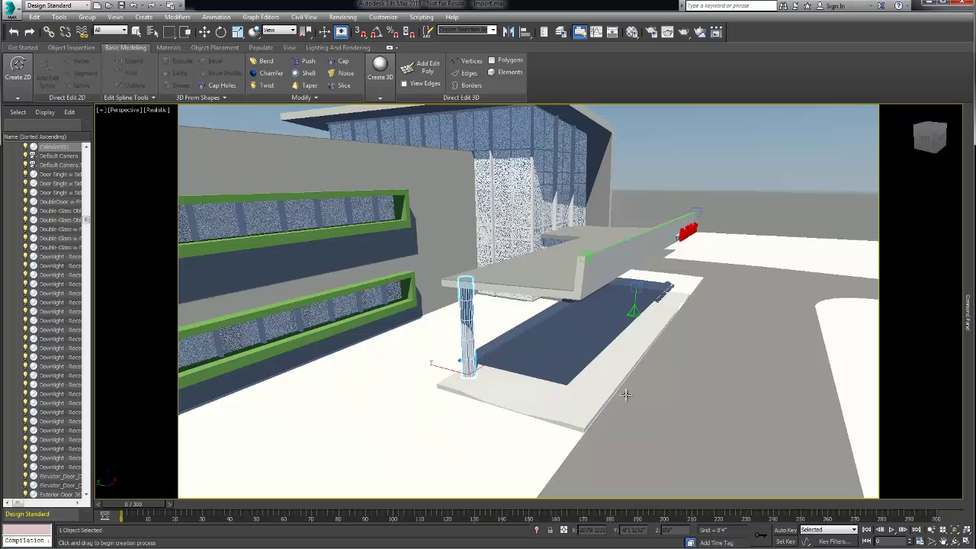
mouse_move(968, 305)
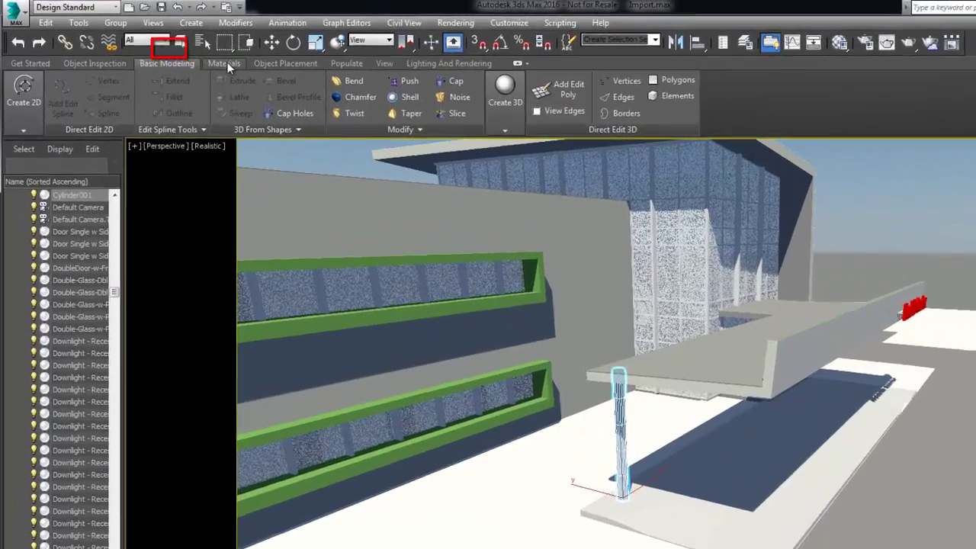
Apply the Autodesk Library's Concrete Cast-In-Place Flat - Gray 2 material to the column
click(168, 48)
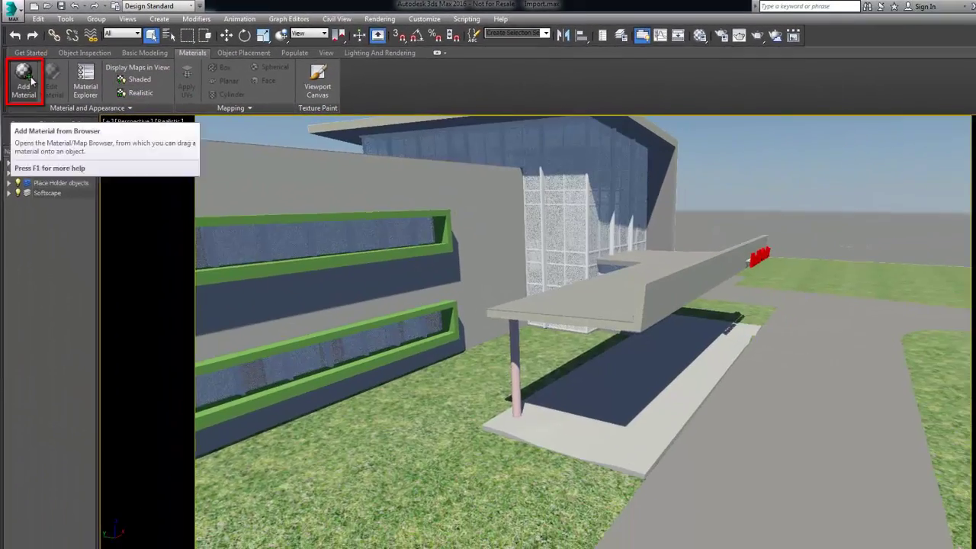
click(26, 90)
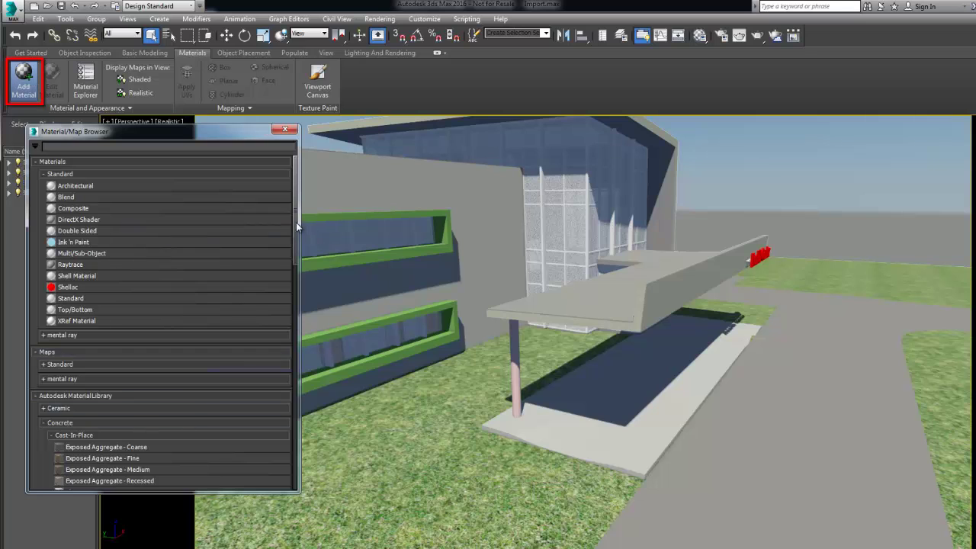
drag(296, 224, 295, 280)
click(80, 367)
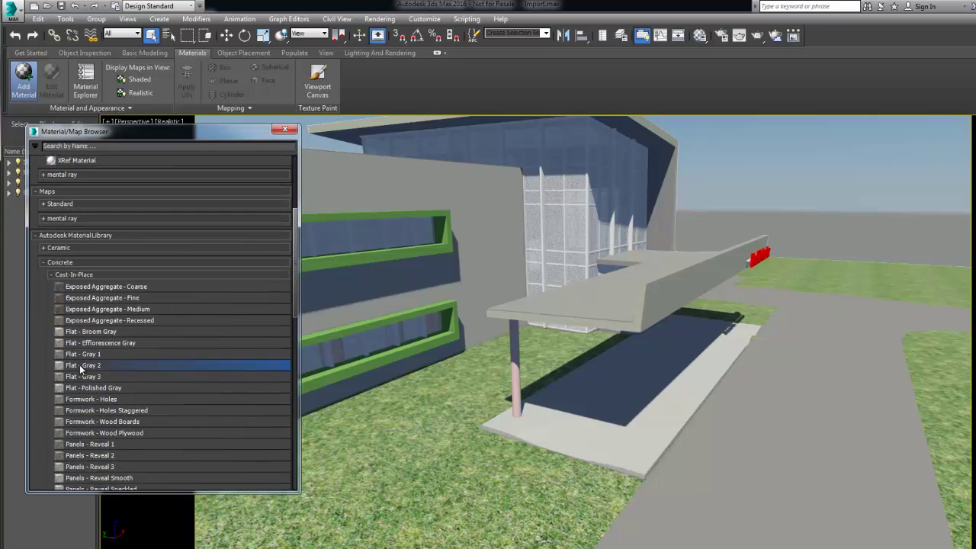
drag(516, 377, 514, 371)
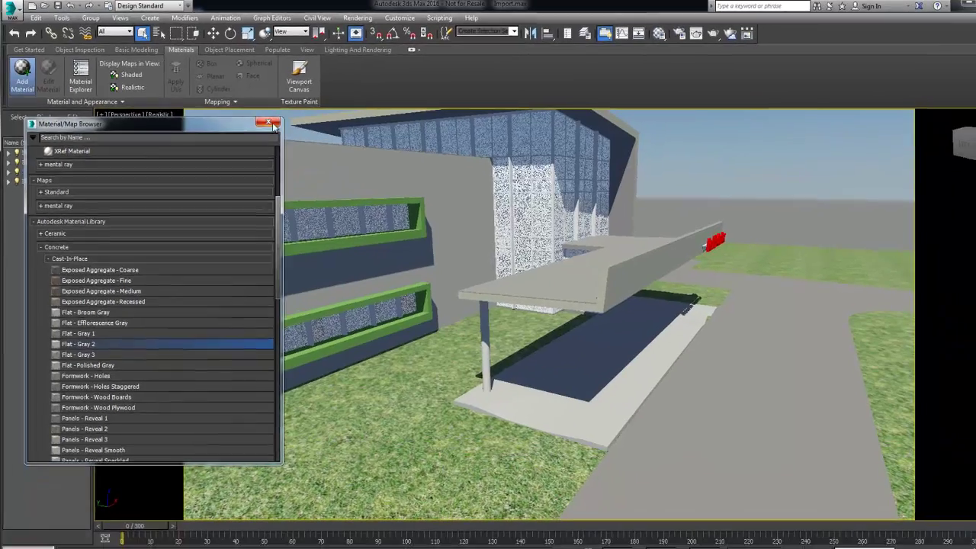
Select the green-banded front wall and load its MultiMat_4 material into the Compact Material Editor
click(284, 129)
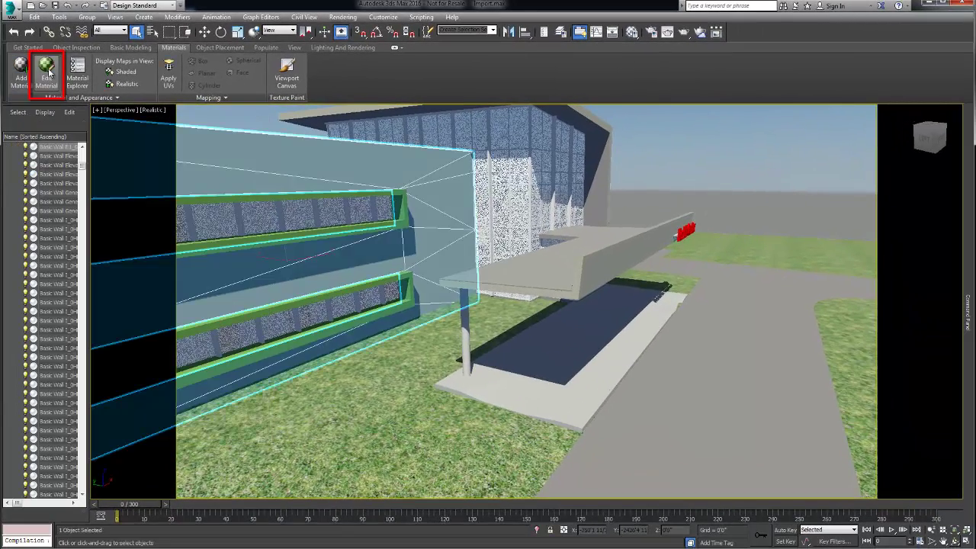
click(47, 70)
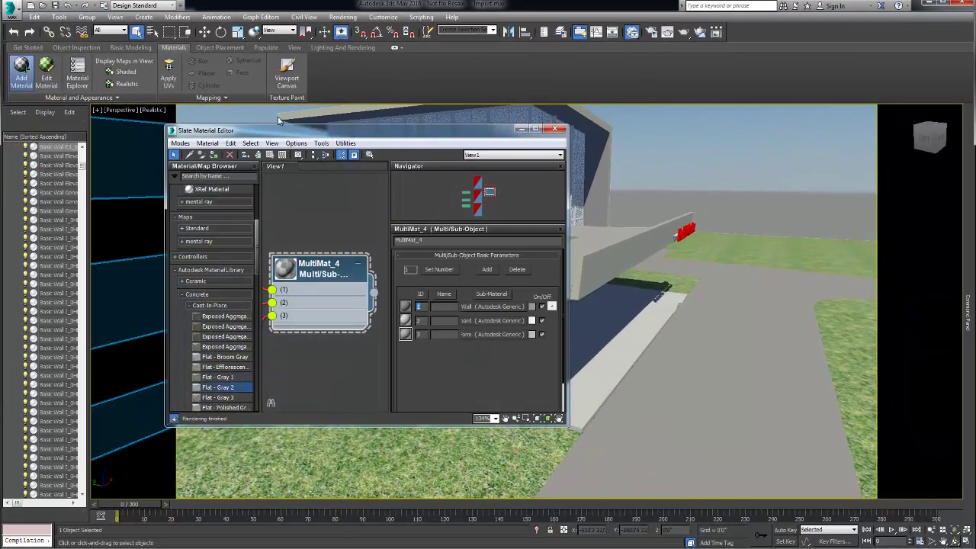
click(556, 131)
click(119, 97)
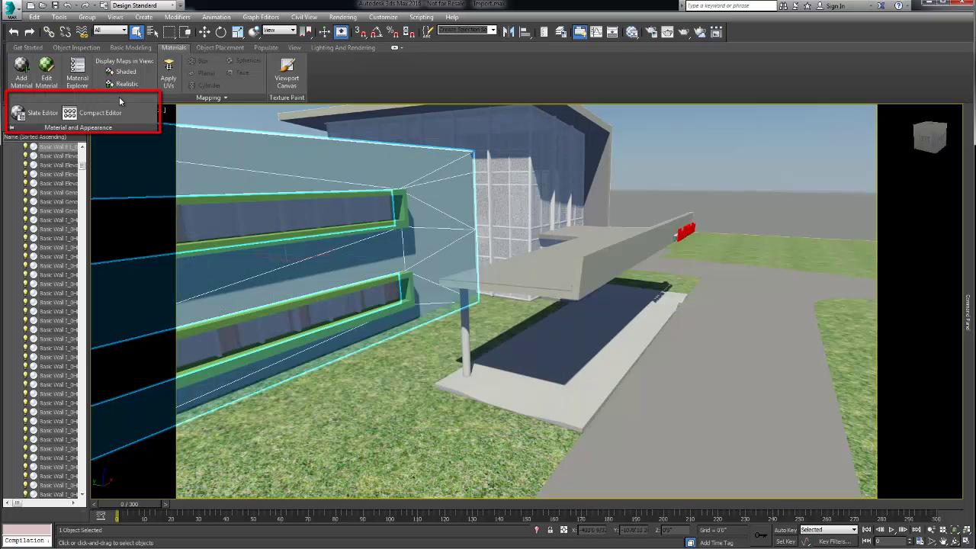
click(93, 113)
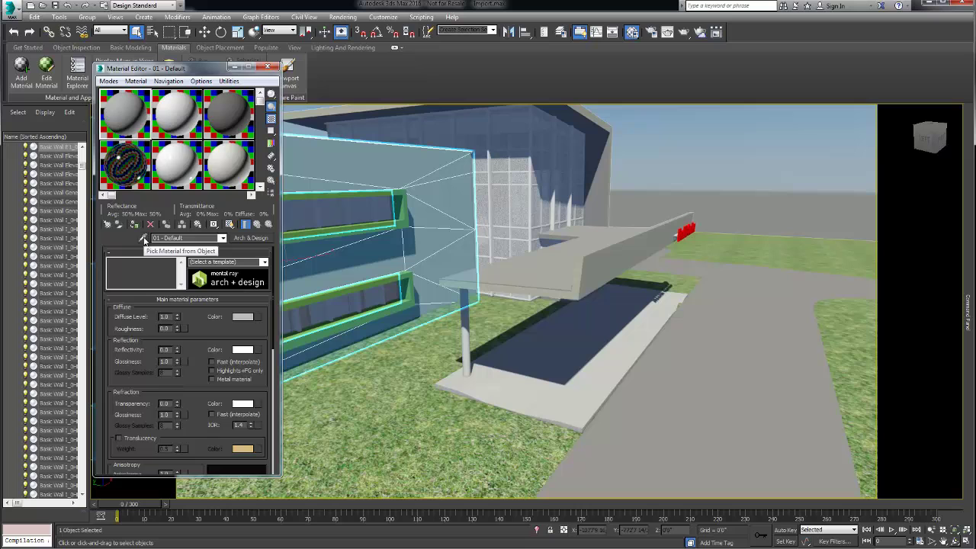
click(143, 239)
click(416, 182)
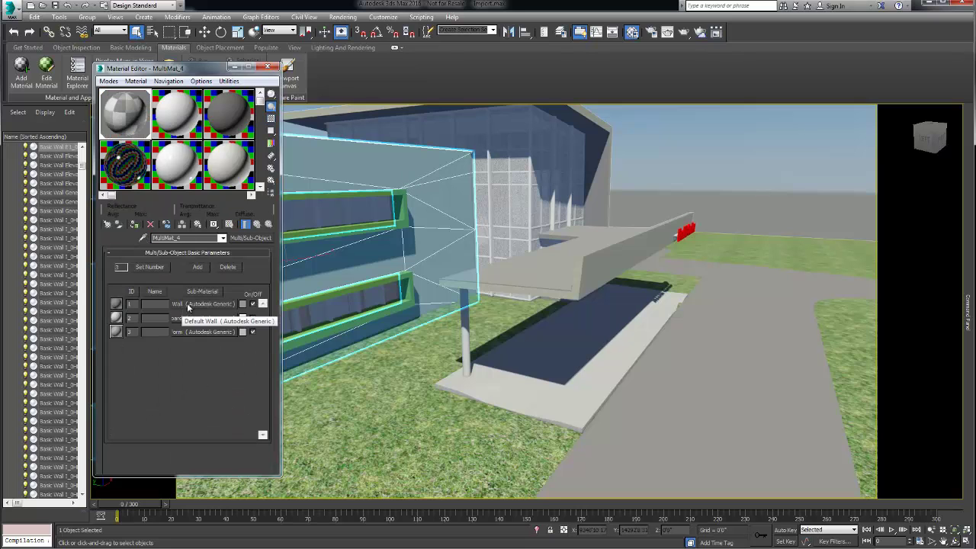
Replace the Default Wall sub-material with a horizontal wood siding from the Siding group
click(188, 305)
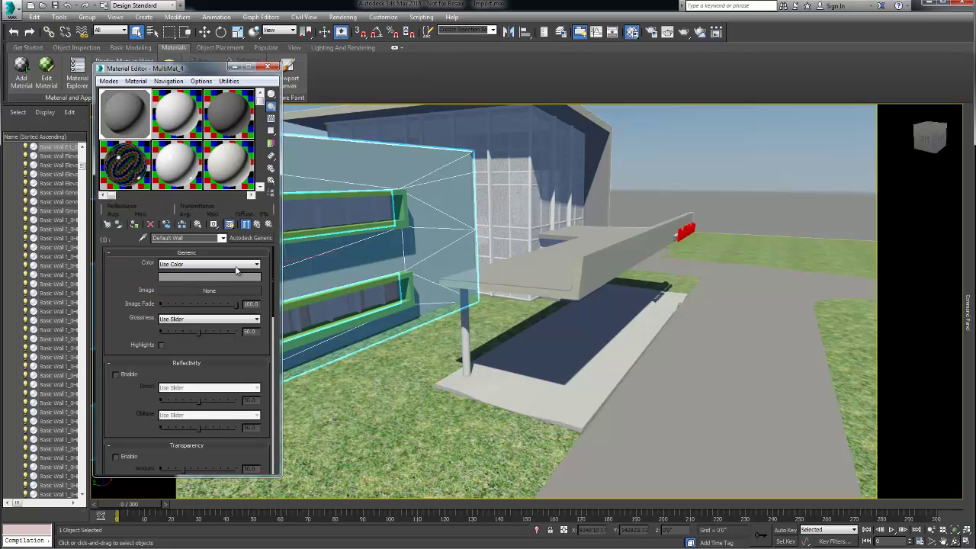
click(257, 239)
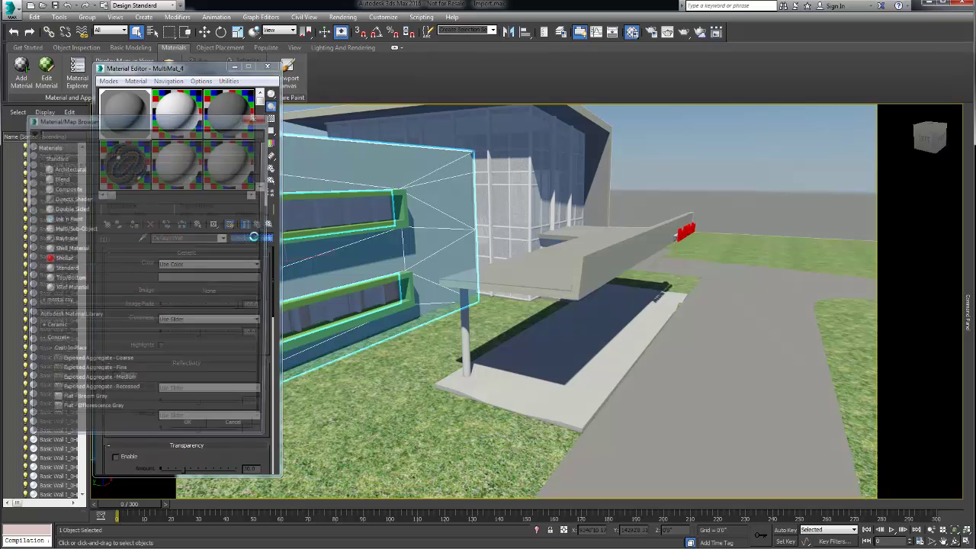
click(92, 222)
right_click(94, 227)
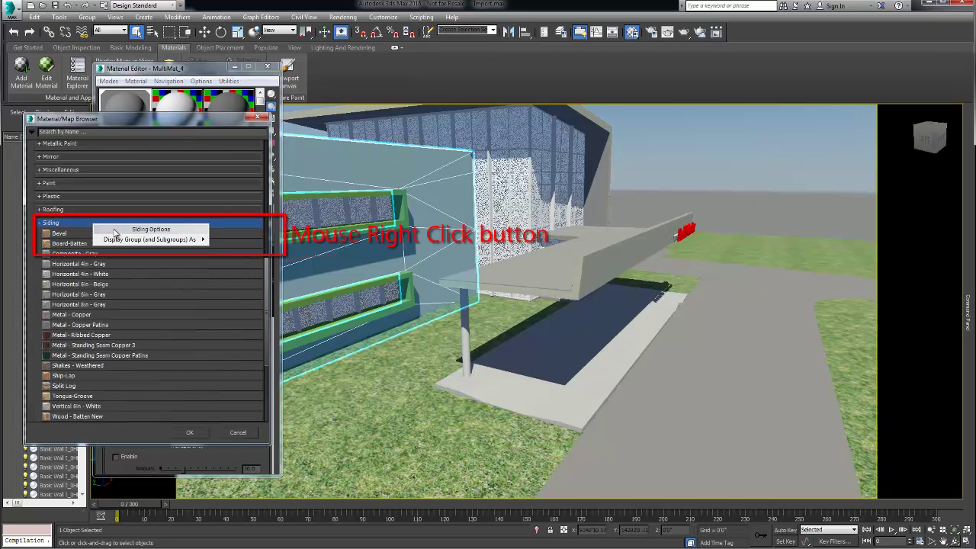
mouse_move(117, 244)
click(243, 252)
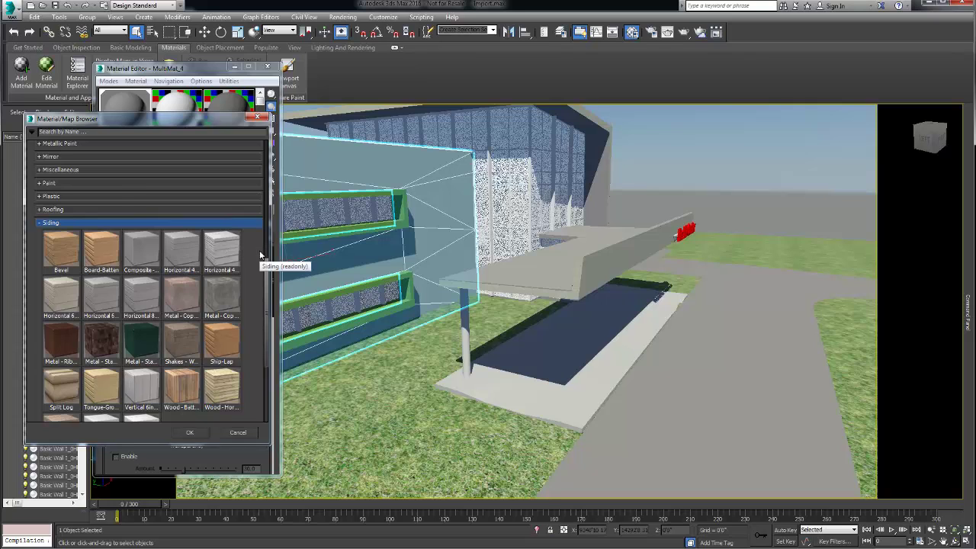
click(48, 305)
click(190, 433)
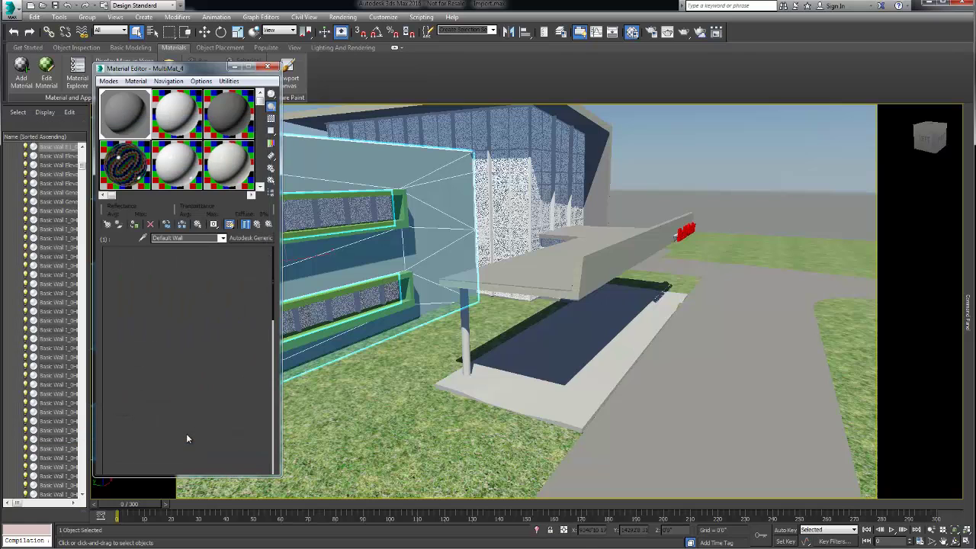
Open the third sub-material, then deselect everything and close the material editor
click(232, 224)
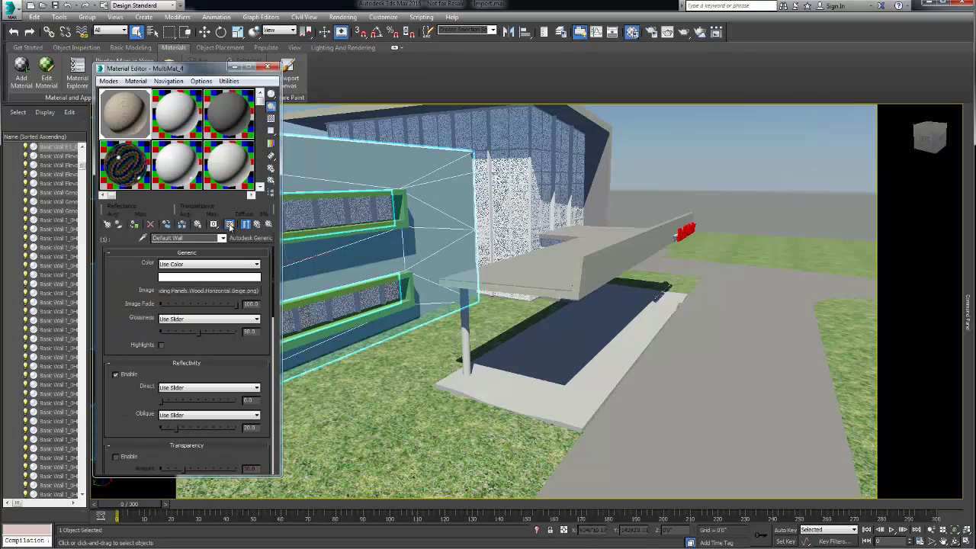
click(214, 333)
key(ctrl+d)
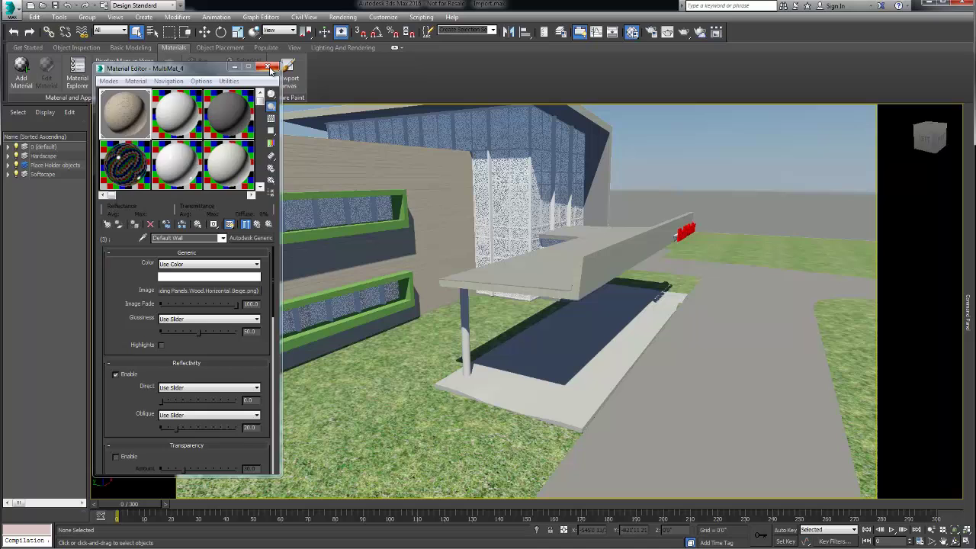
click(267, 66)
Place a bench copy on the front platform by the entrance and set a tree on the front lawn
click(219, 48)
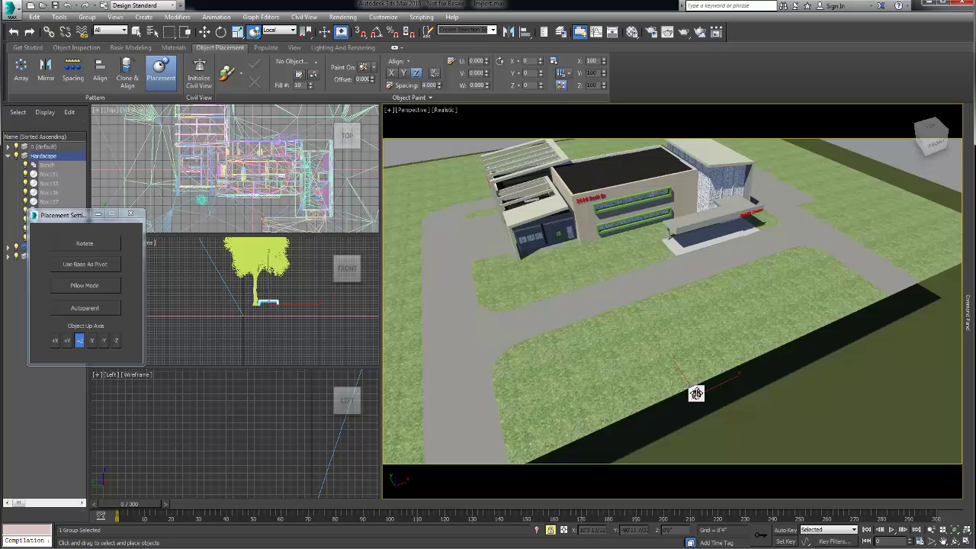
drag(697, 394, 687, 244)
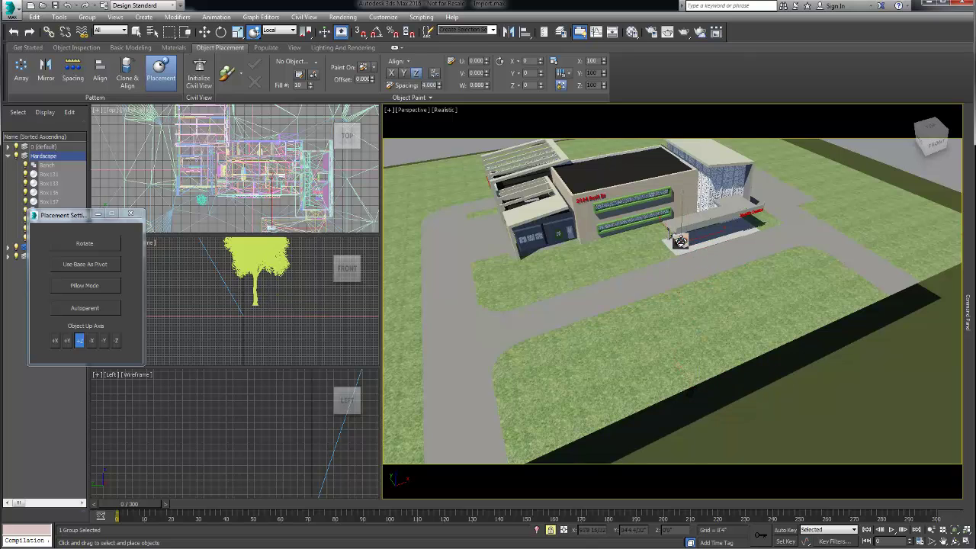
scroll(687, 245, up, 5)
drag(610, 235, 609, 233)
click(490, 323)
scroll(758, 268, down, 8)
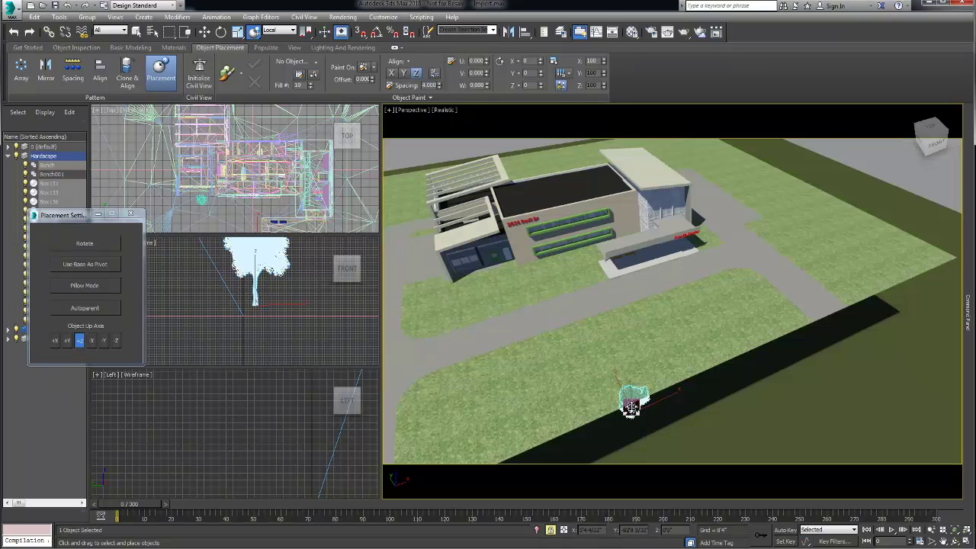
mouse_move(632, 404)
mouse_down()
mouse_move(633, 355)
mouse_move(444, 379)
mouse_up()
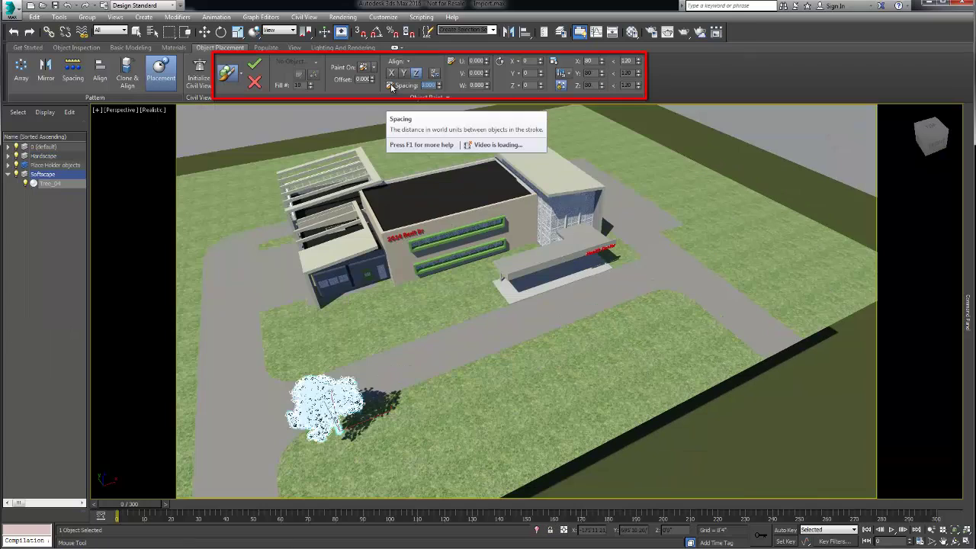
Paint tree rows across the front, right, back and left lawns, plus one tree left of the building
drag(347, 416, 675, 275)
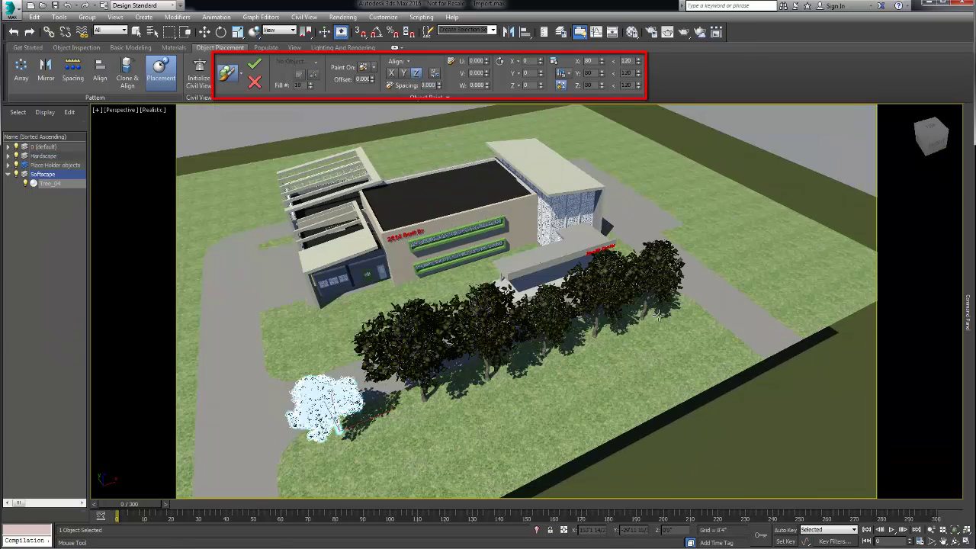
alt+middle_drag(733, 280, 614, 339)
mouse_move(745, 371)
mouse_down()
mouse_move(669, 310)
mouse_move(626, 234)
mouse_move(568, 198)
mouse_move(461, 191)
mouse_up()
alt+middle_drag(461, 191, 432, 247)
mouse_move(431, 248)
mouse_down()
mouse_move(363, 328)
mouse_move(318, 253)
mouse_move(379, 210)
mouse_up()
mouse_move(378, 210)
alt+middle_down()
mouse_move(332, 235)
mouse_move(583, 373)
alt+middle_up()
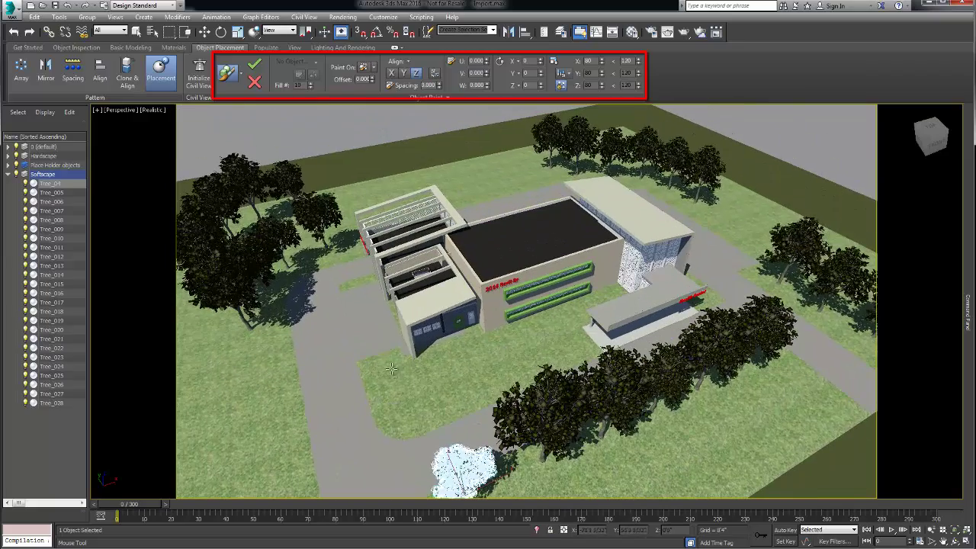
click(415, 365)
mouse_move(525, 352)
alt+middle_down()
mouse_move(534, 347)
mouse_move(488, 328)
alt+middle_up()
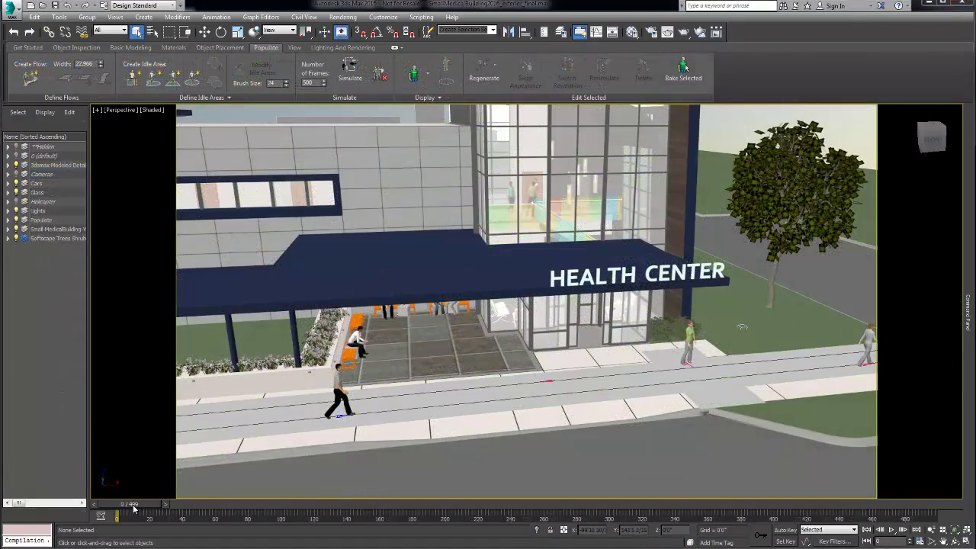
Advance the animation, then paint an idle area on the entrance plaza under the canopy
drag(133, 509, 452, 512)
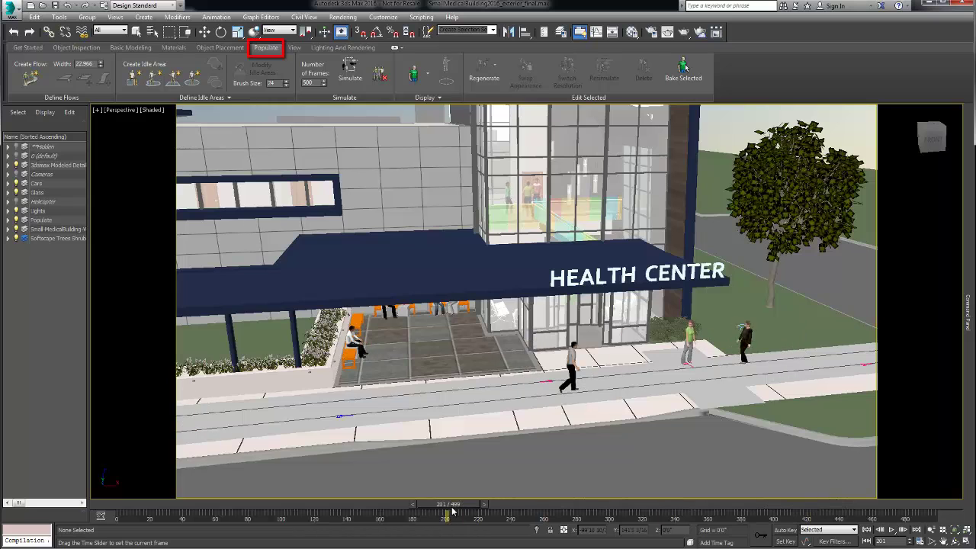
click(172, 79)
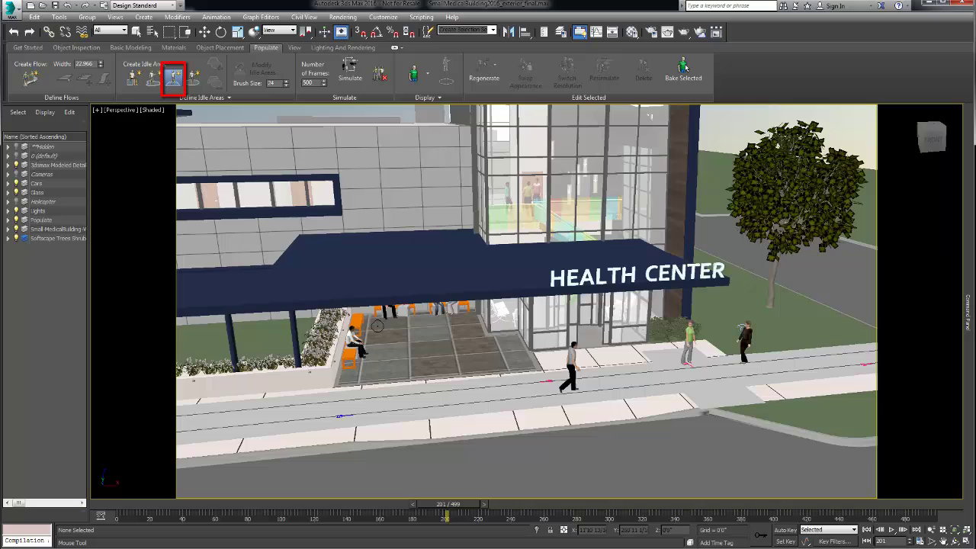
mouse_move(401, 353)
mouse_down()
mouse_move(424, 365)
mouse_move(526, 369)
mouse_up()
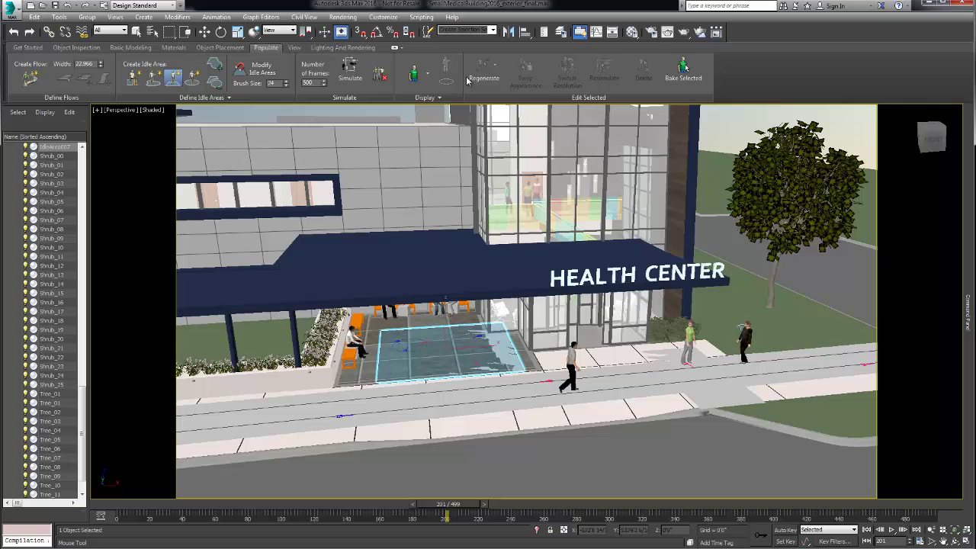
Simulate the crowd, hide the flow and idle-area markings, and advance to frame 280
click(351, 73)
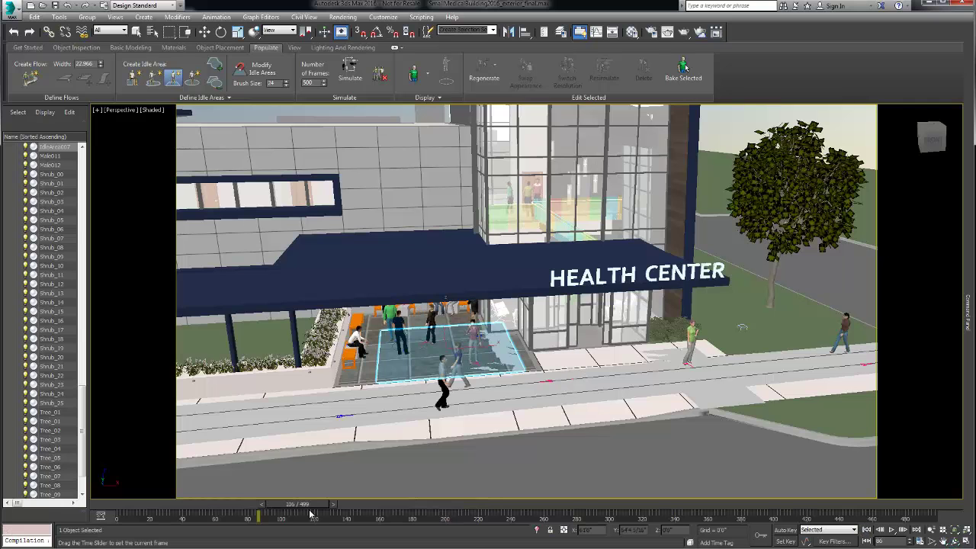
click(446, 84)
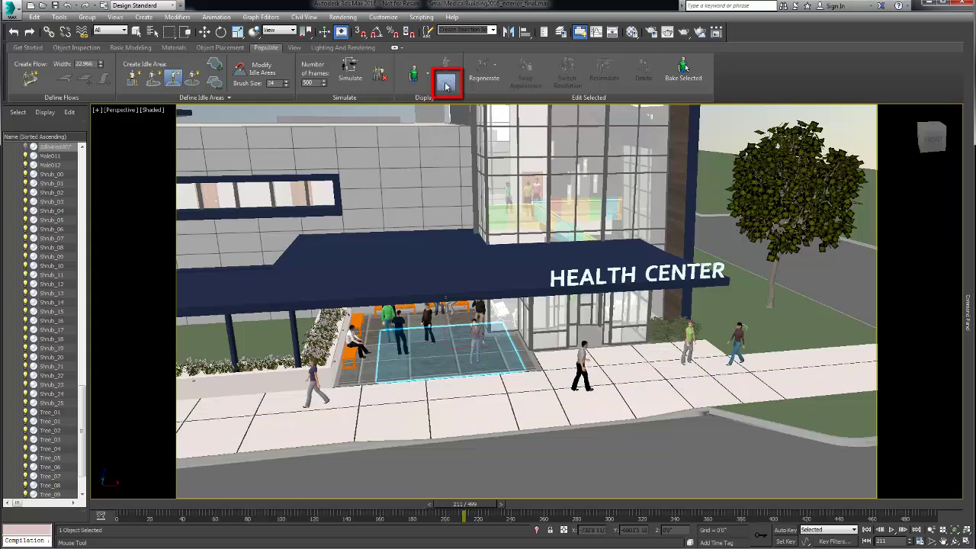
right_click(720, 131)
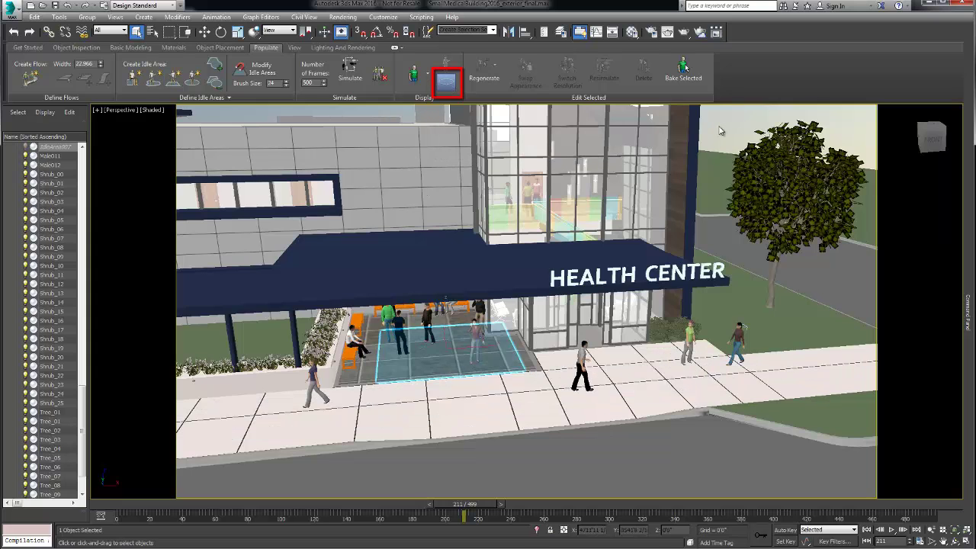
click(720, 132)
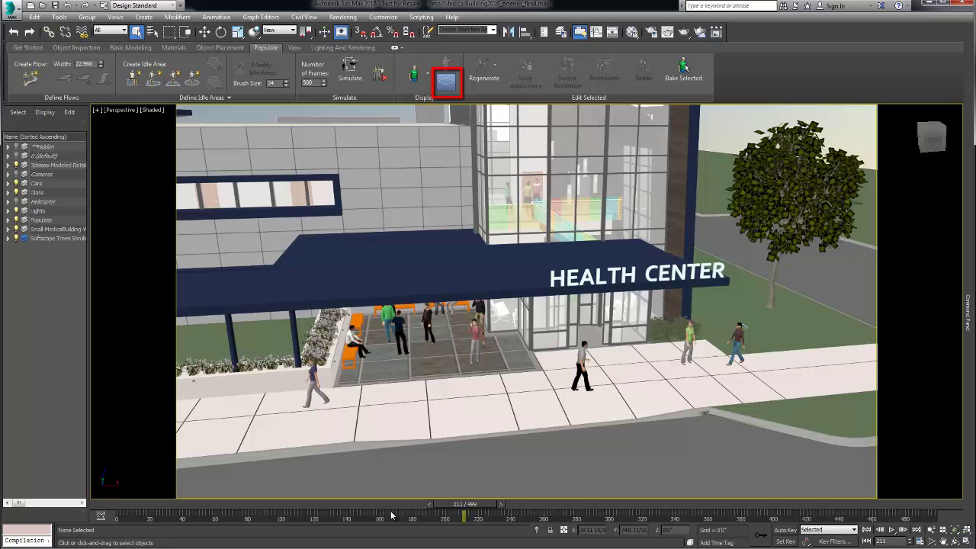
drag(476, 507, 613, 506)
Orbit to a low view of the entrance door and create a physical camera from it
key(q)
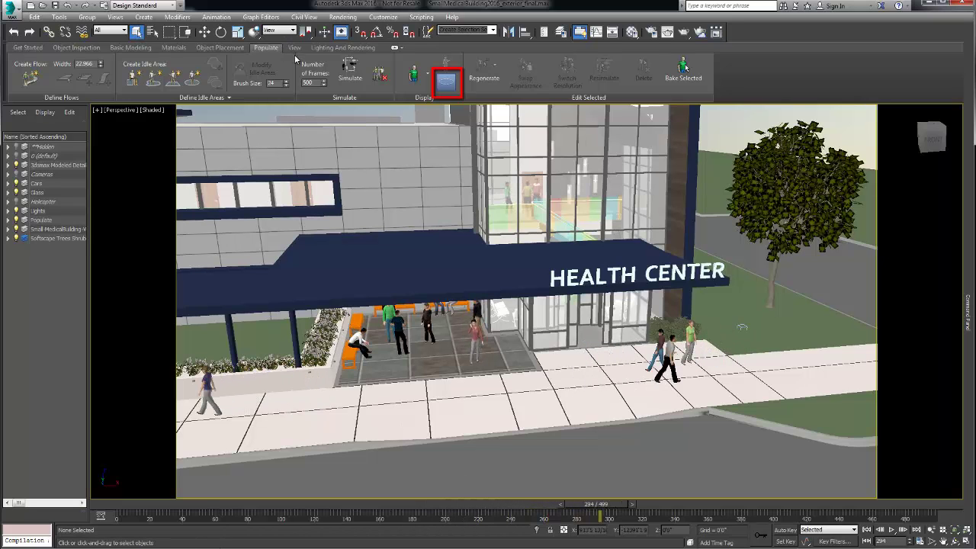
click(295, 50)
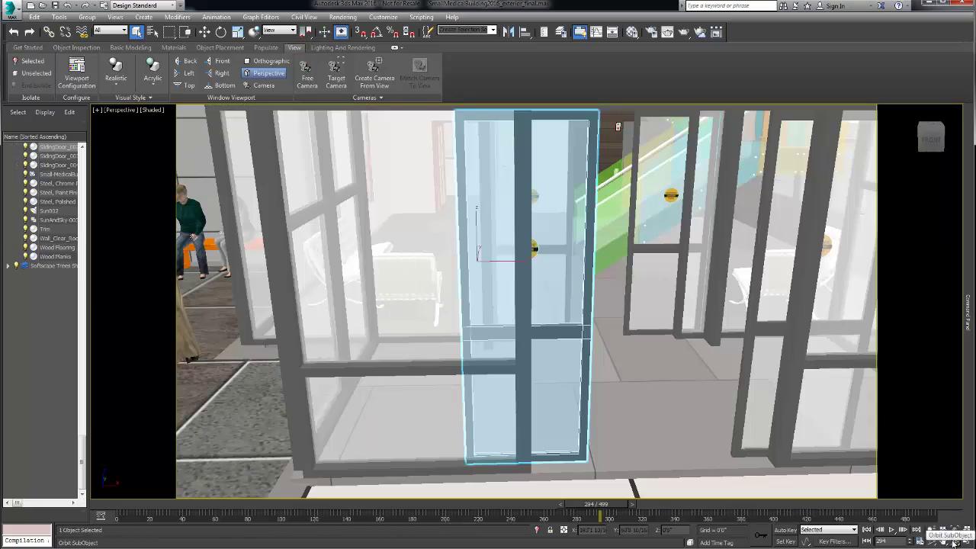
click(955, 541)
drag(559, 364, 513, 350)
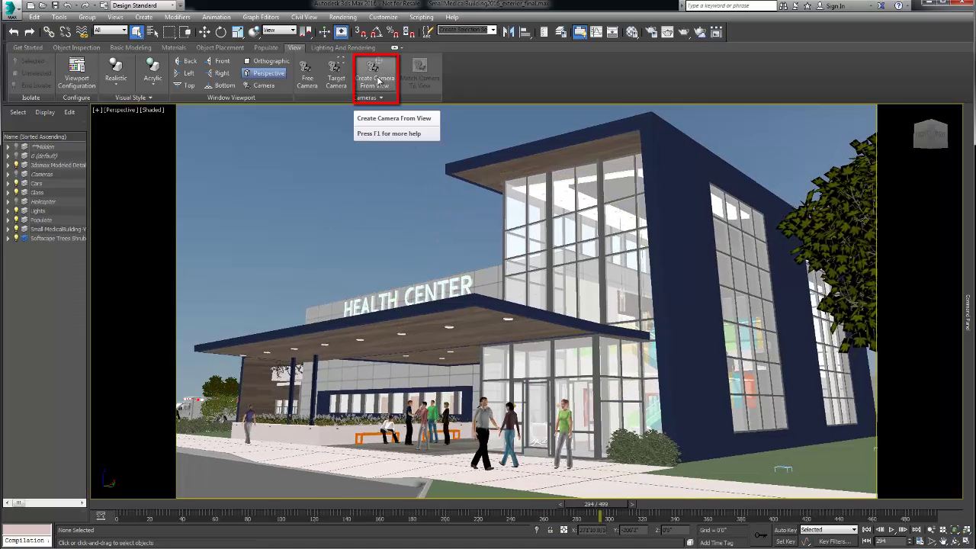
click(375, 76)
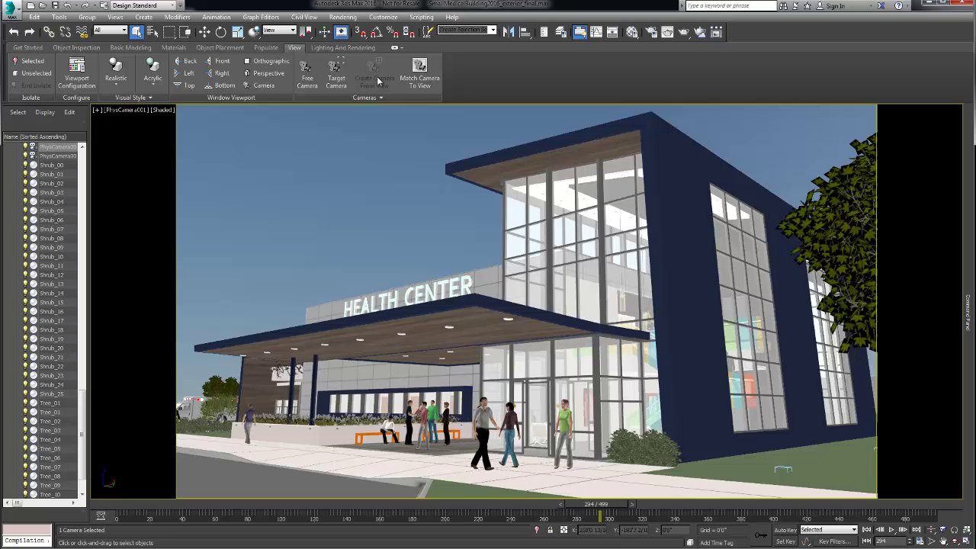
Look through Cam_HeroShot_Animation and move the timeline back to frame 151
click(126, 109)
mouse_move(174, 125)
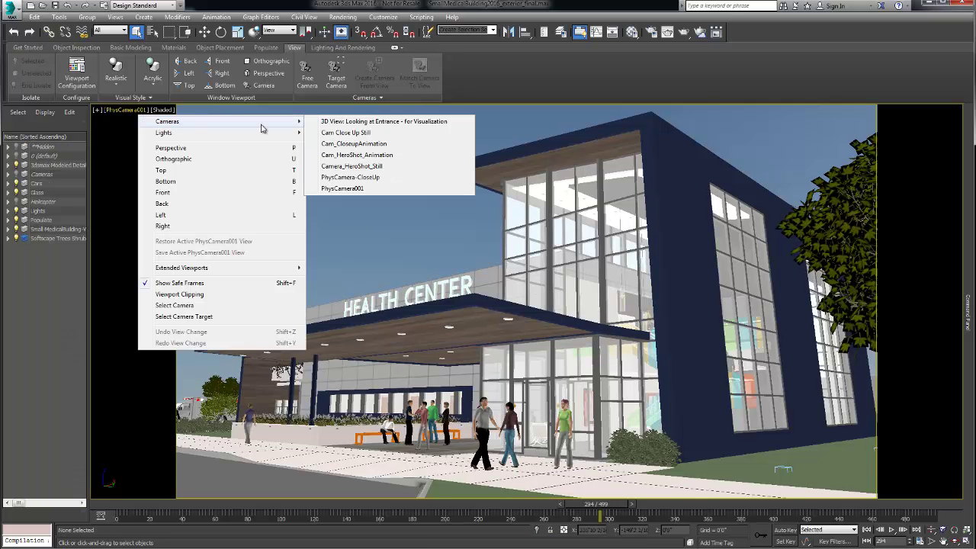
click(349, 156)
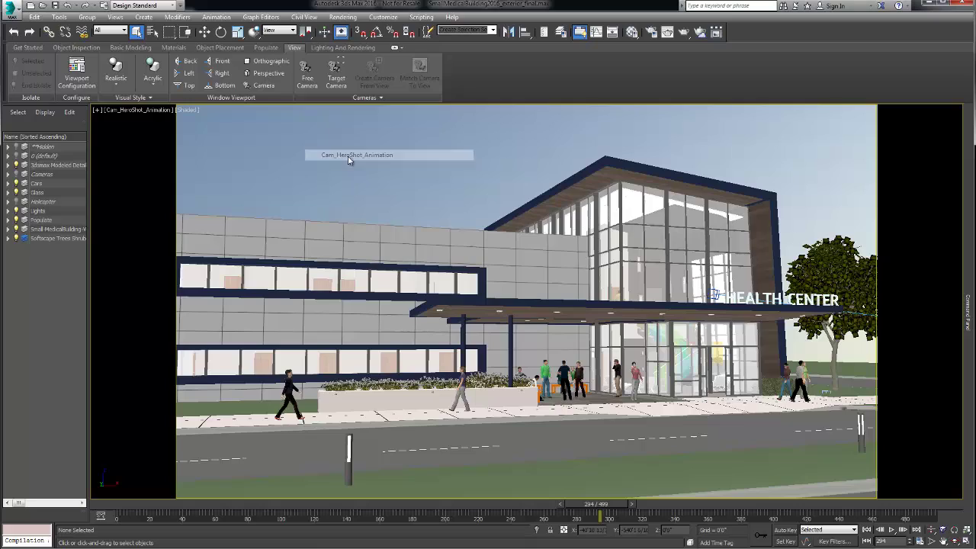
drag(617, 517, 112, 513)
Select Sky002 in the Light Lister and change the daylight hour from 18 to 15
click(347, 48)
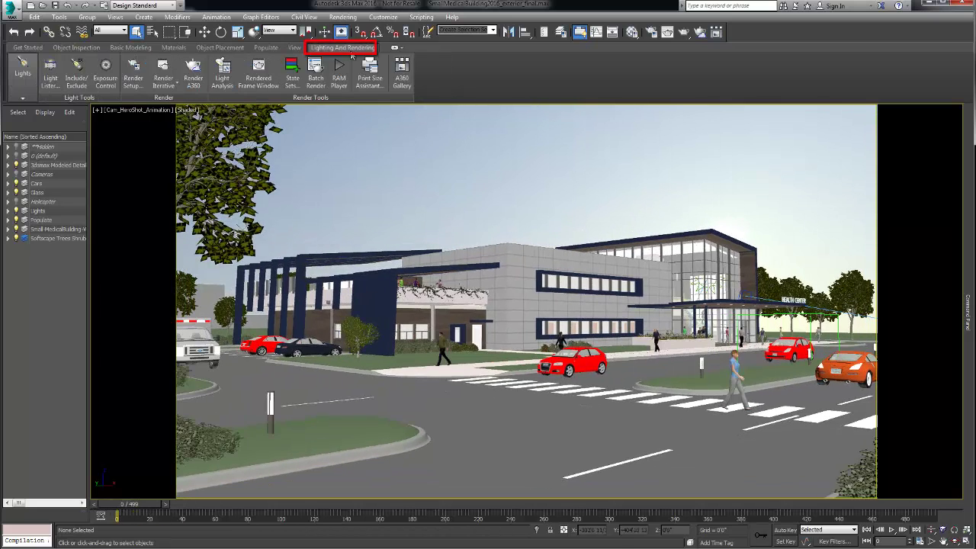
click(49, 78)
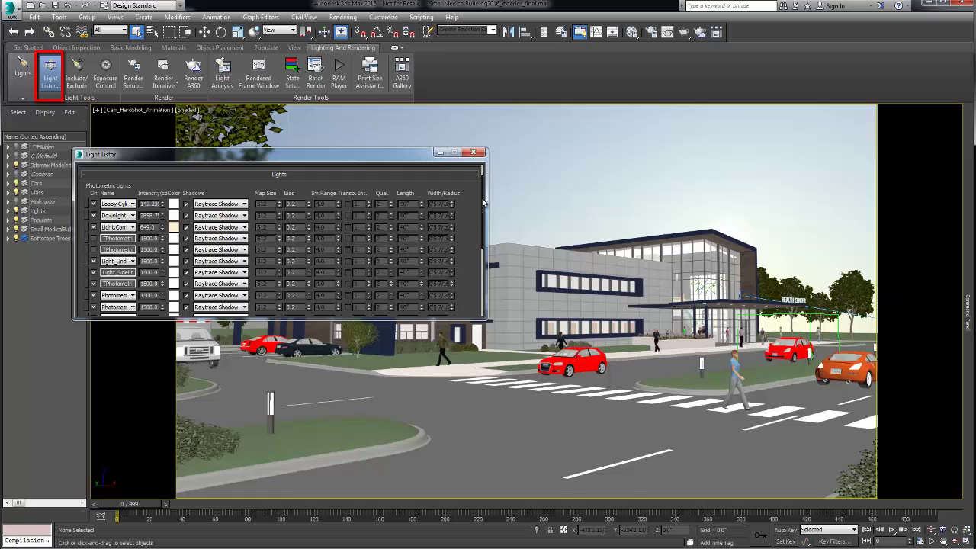
drag(481, 213, 474, 279)
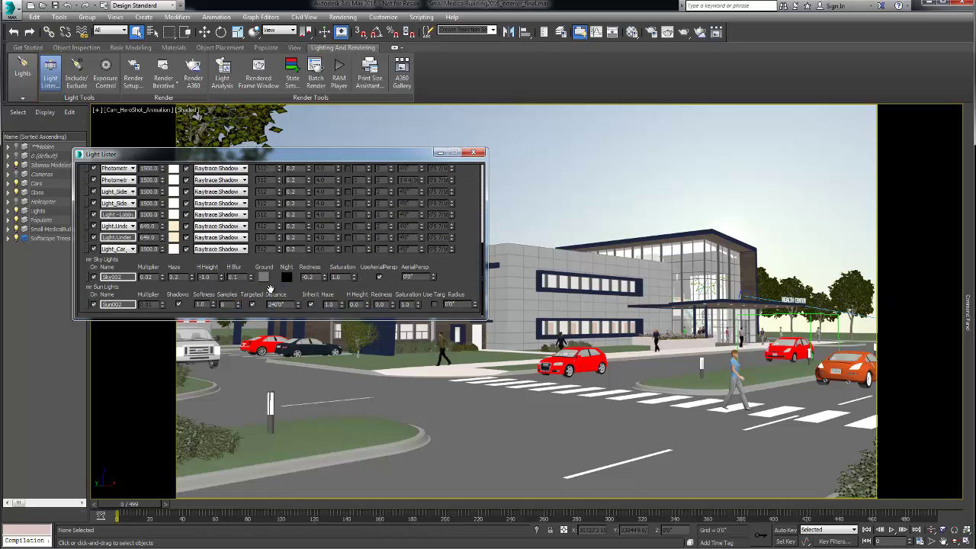
click(87, 277)
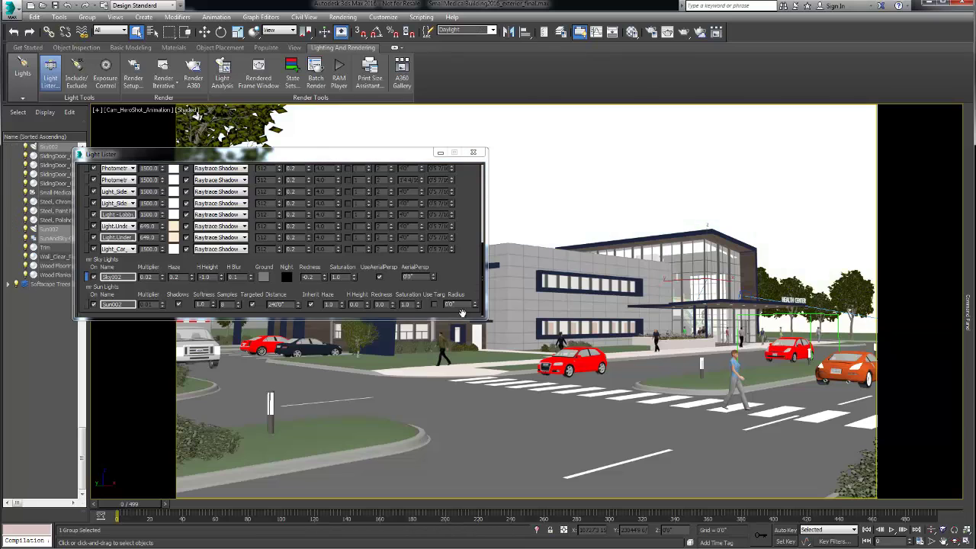
mouse_move(970, 301)
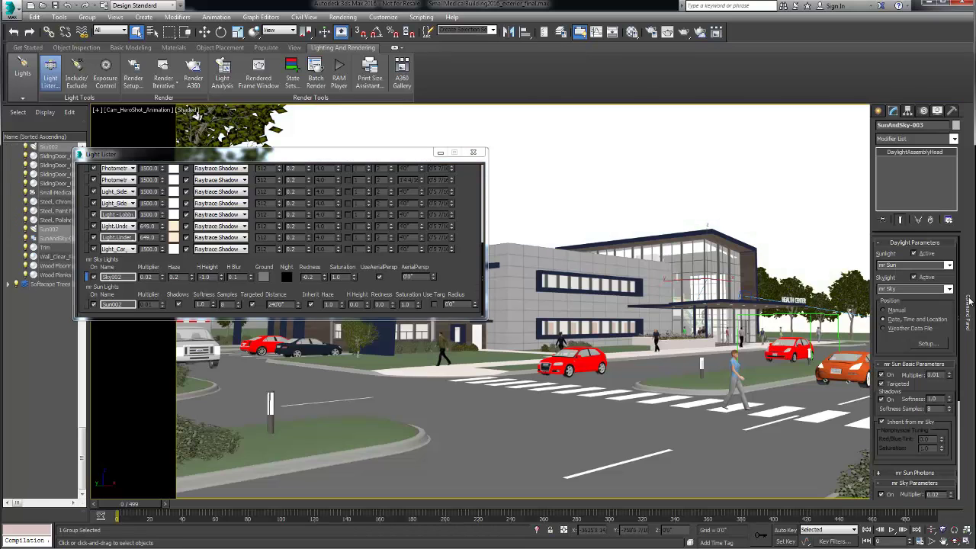
click(929, 344)
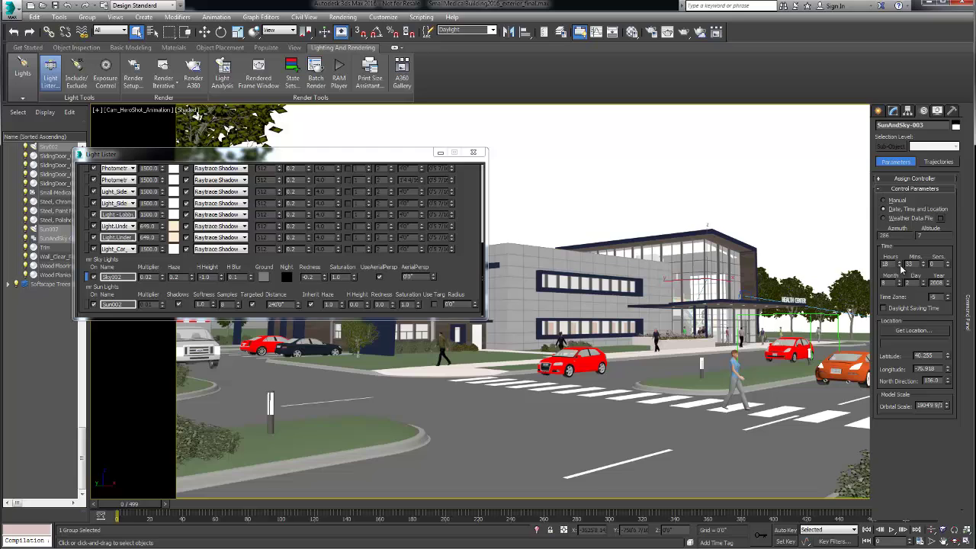
drag(900, 265, 900, 270)
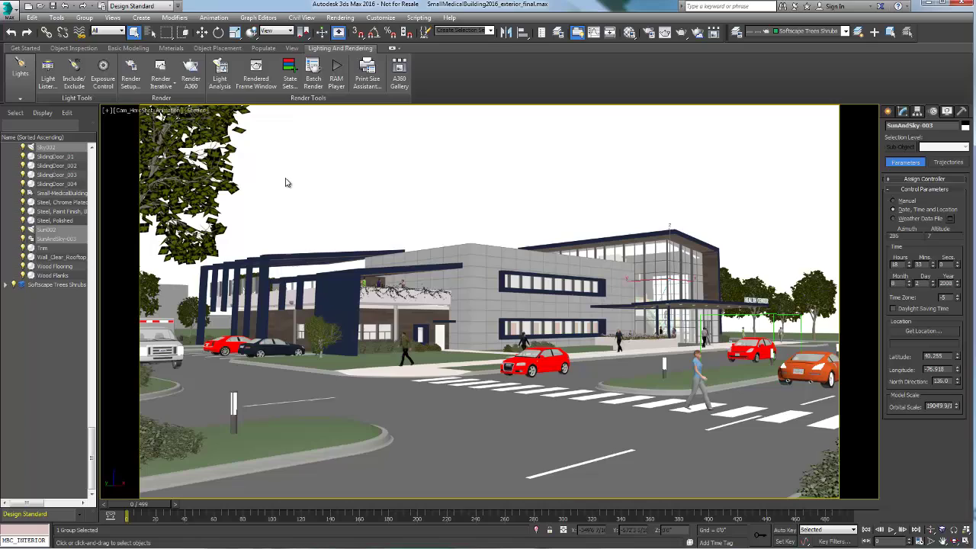
Render an exposure preview, try EV 8.4 and 5.4, and settle on Exposure Value 6.4
click(109, 74)
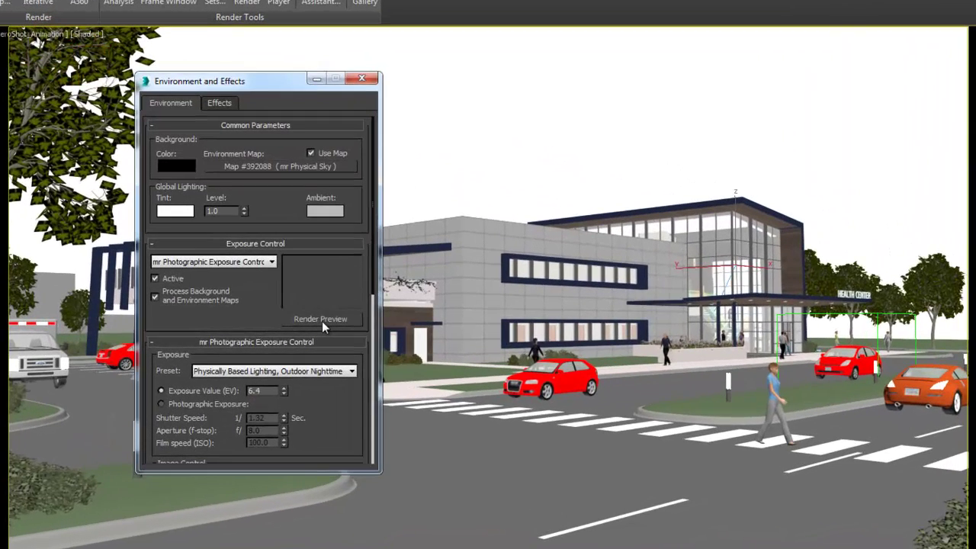
click(322, 321)
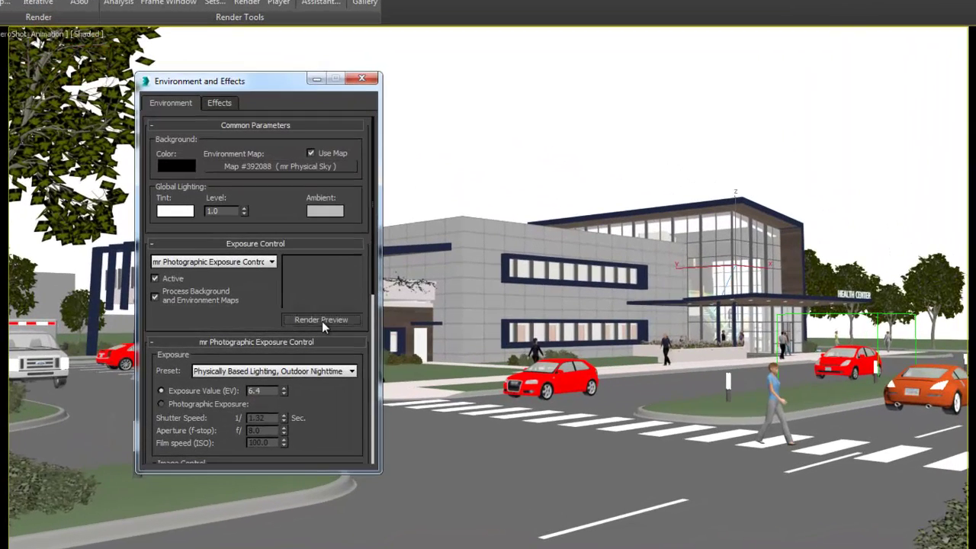
click(285, 388)
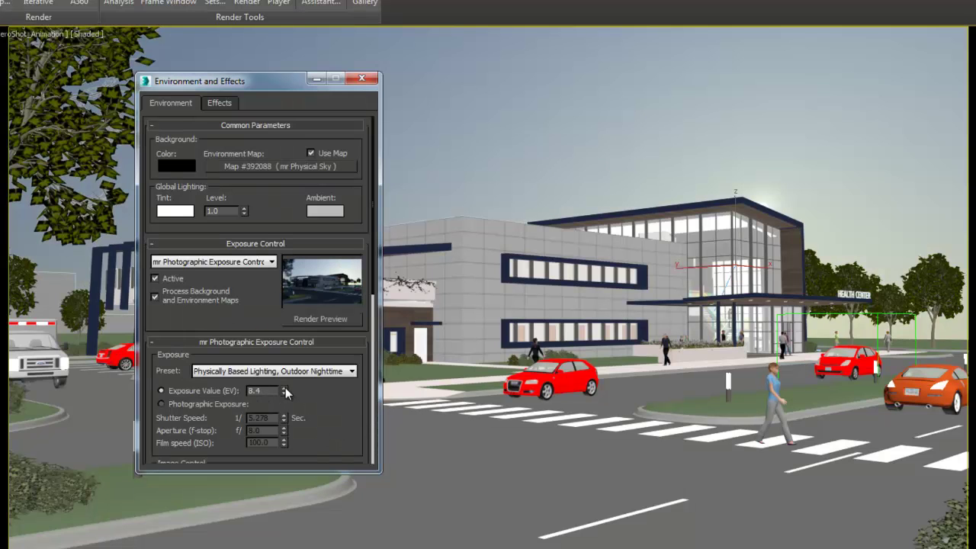
click(285, 393)
click(284, 393)
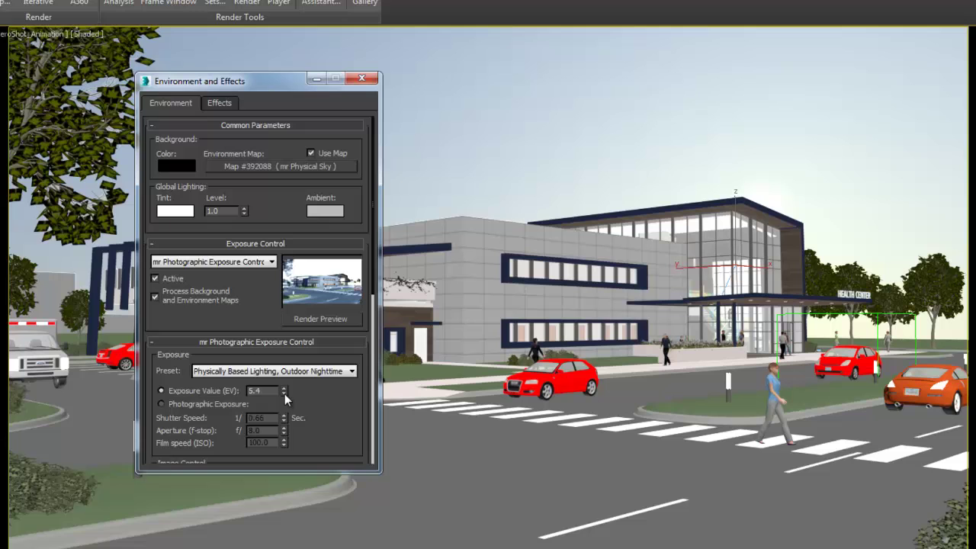
click(284, 388)
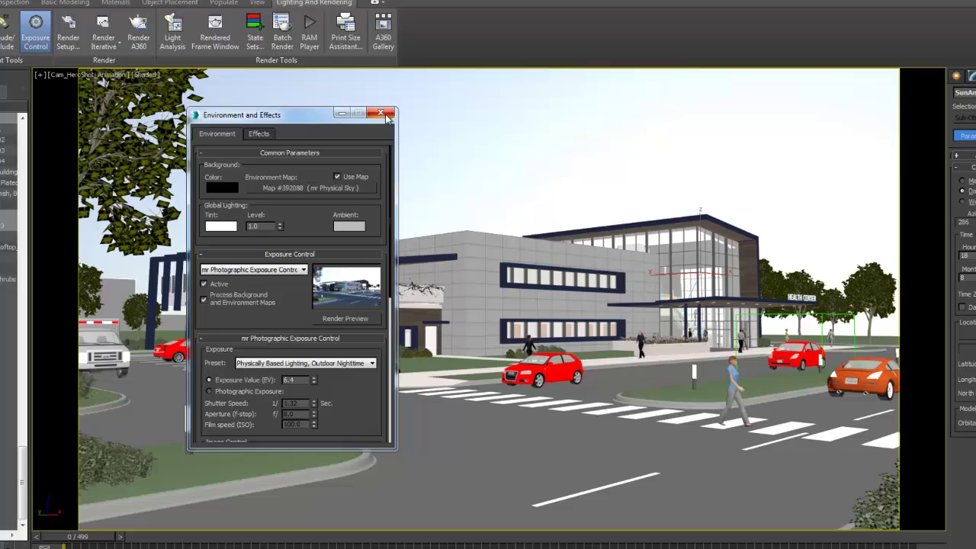
click(368, 84)
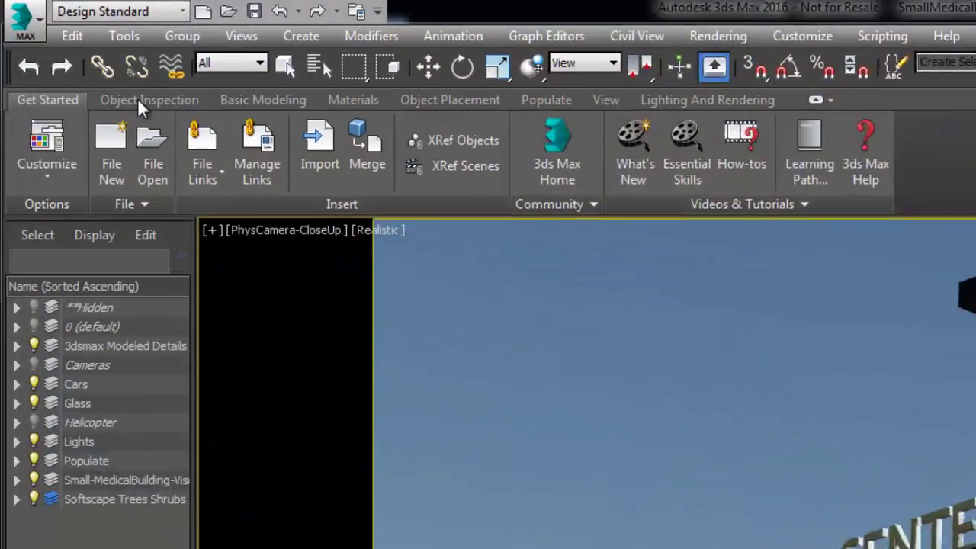
Step through the ribbon tabs to Lighting And Rendering to display the Closeup_Final.jpg render
click(147, 105)
click(281, 109)
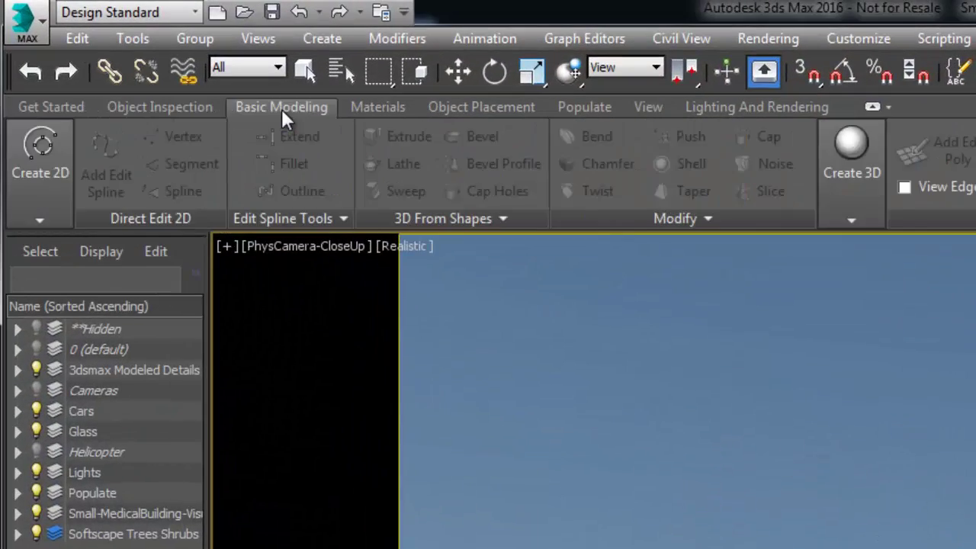
click(378, 107)
click(485, 107)
click(584, 107)
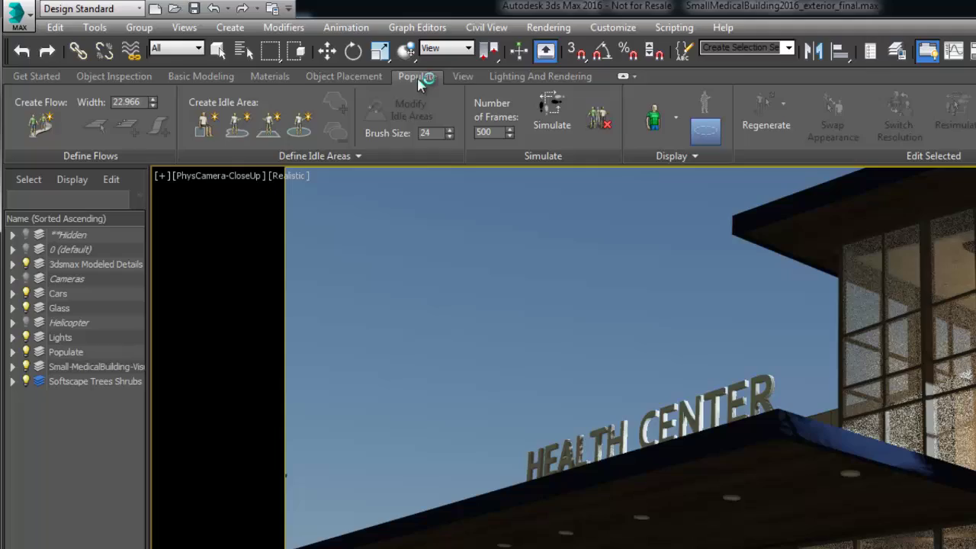
click(467, 76)
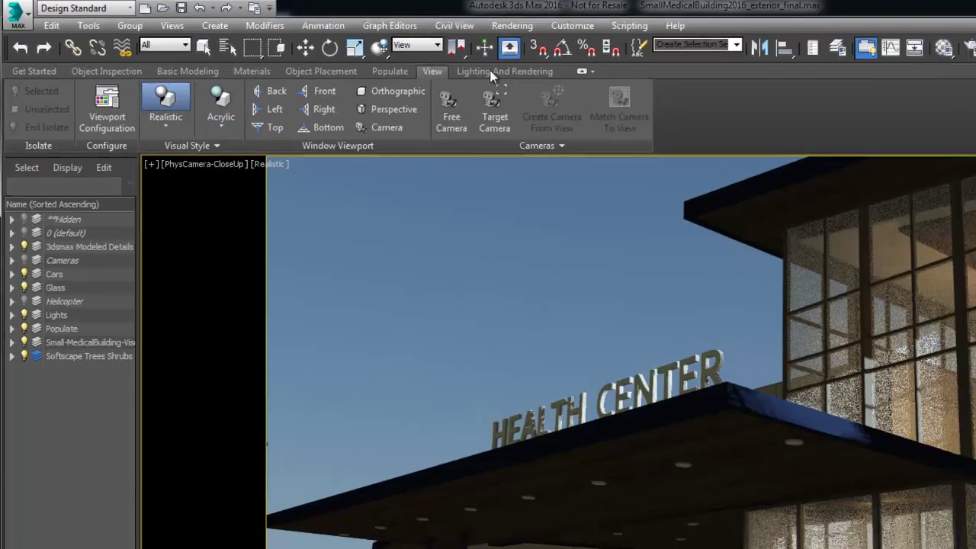
click(530, 78)
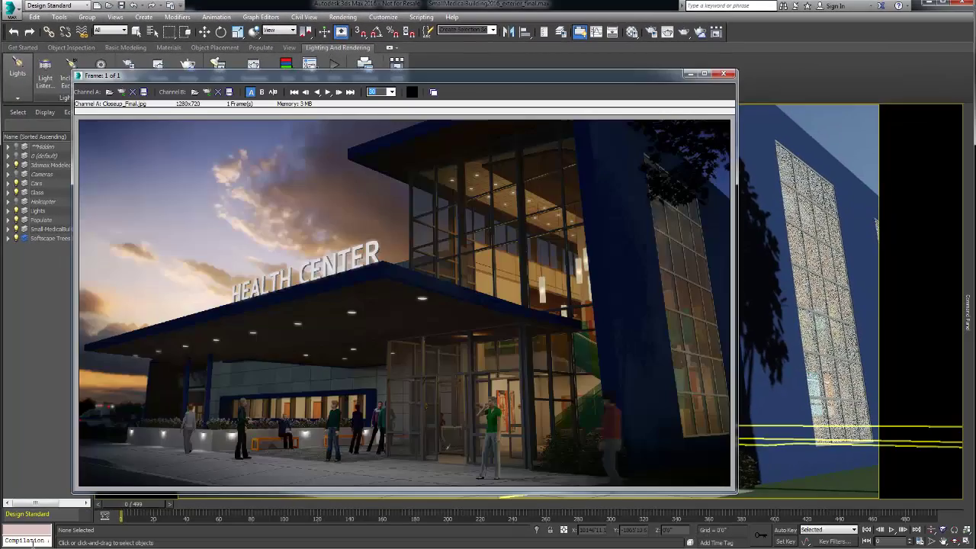